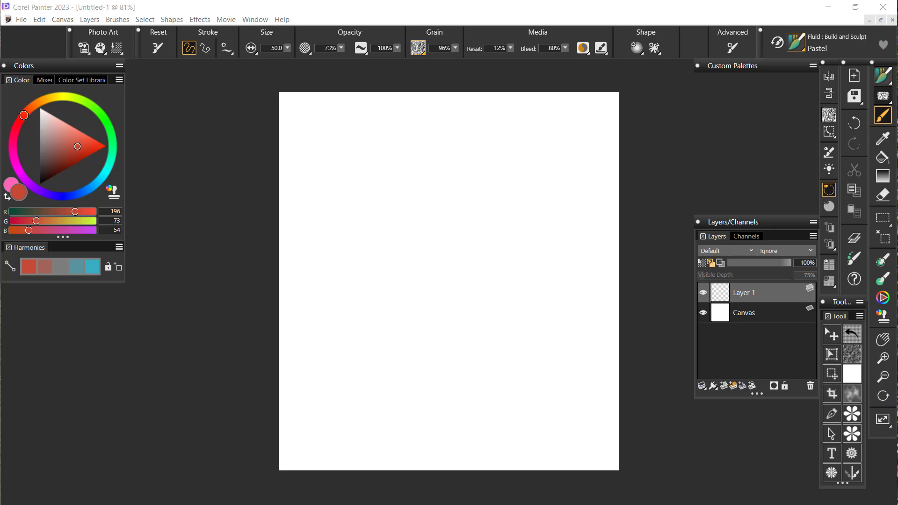
Step: Try the Blocky brush from Fluid : Build and Sculpt with broad red strokes across Layer 1, and undo them
left_click(800, 42)
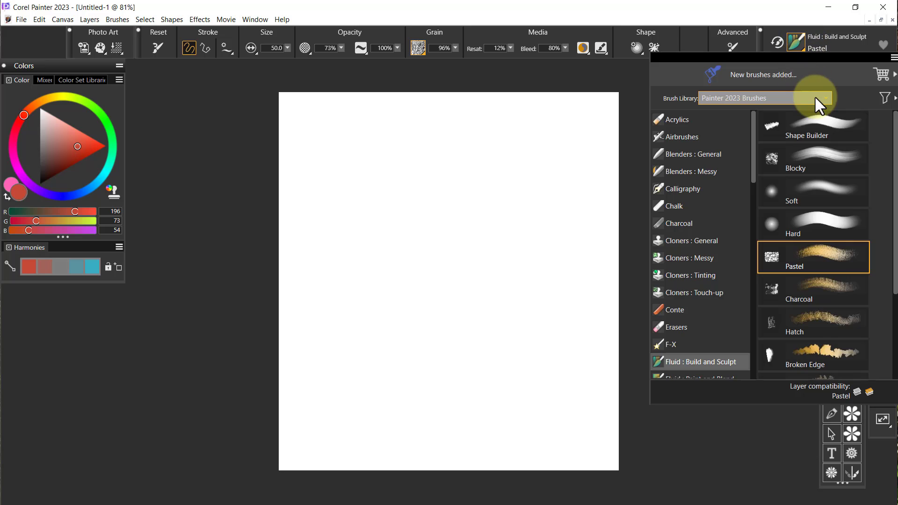
left_click(829, 153)
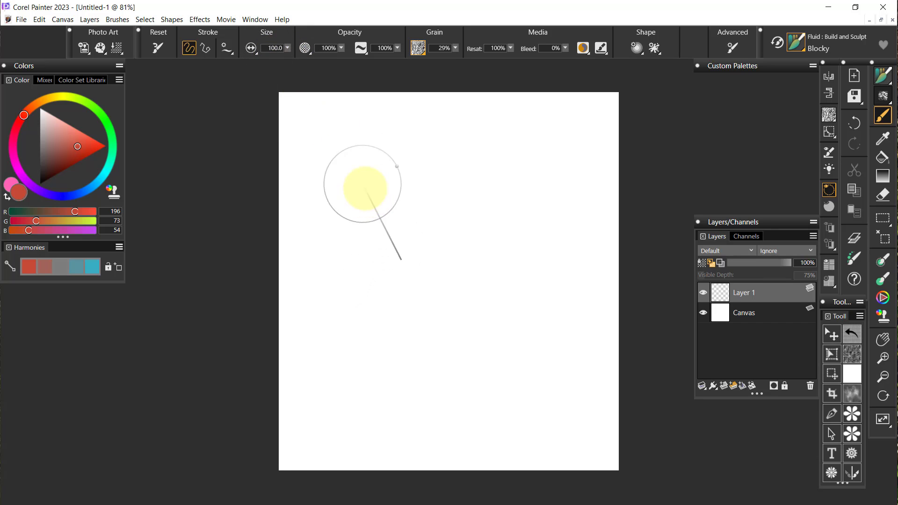
mouse_move(337, 327)
left_mouse_down()
mouse_move(482, 178)
mouse_move(380, 307)
mouse_move(526, 194)
mouse_move(449, 326)
mouse_move(499, 316)
mouse_move(551, 271)
mouse_move(400, 358)
mouse_move(457, 367)
mouse_move(379, 467)
mouse_move(511, 329)
left_mouse_up()
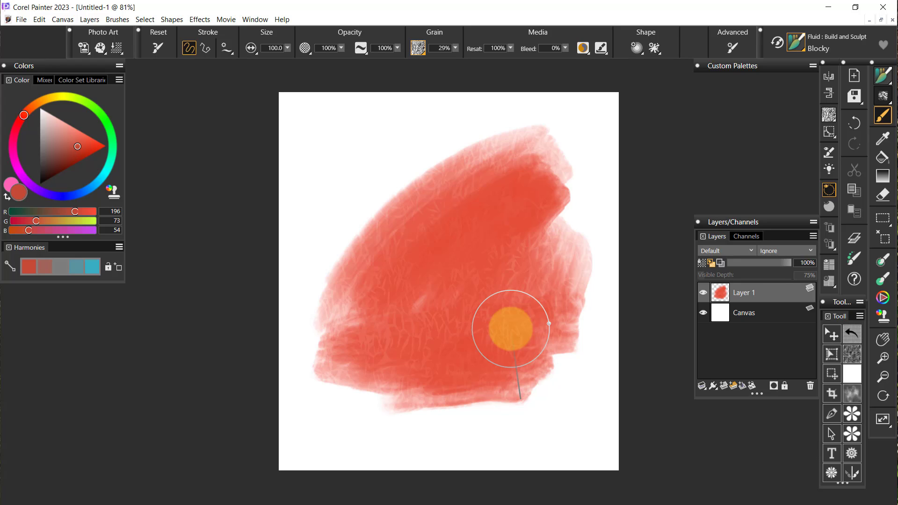
key("ctrl+z")
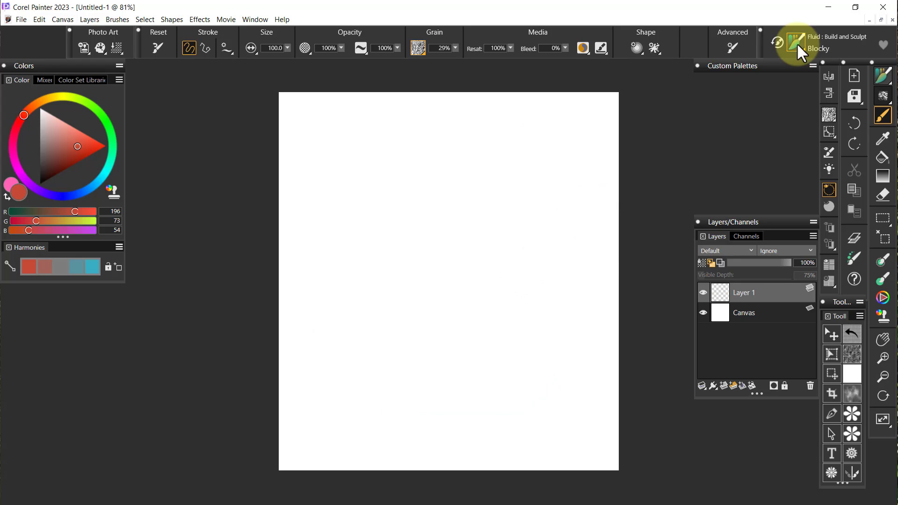
Step: Try the Soft brush from Fluid : Build and Sculpt with red strokes in the middle of the canvas, and undo them
left_click(799, 47)
left_click(834, 183)
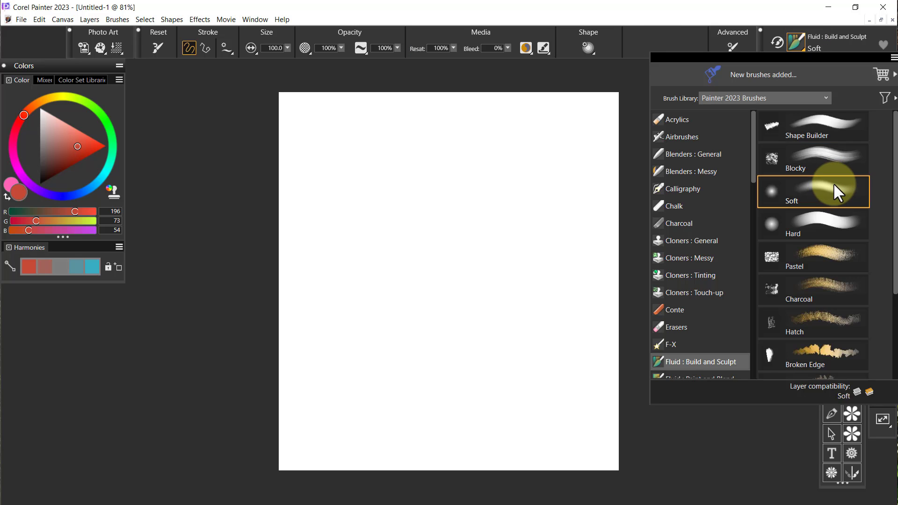
mouse_move(391, 317)
left_mouse_down()
mouse_move(416, 260)
mouse_move(487, 187)
mouse_move(532, 185)
mouse_move(395, 278)
mouse_move(374, 350)
mouse_move(419, 331)
mouse_move(477, 231)
mouse_move(507, 207)
mouse_move(450, 291)
mouse_move(434, 372)
mouse_move(456, 342)
left_mouse_up()
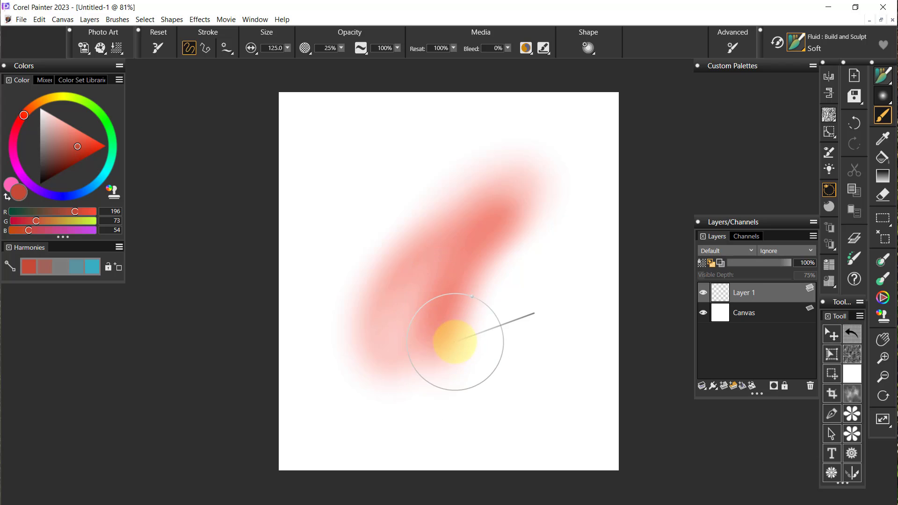
key("ctrl+z")
Step: Try the Hard brush from Fluid : Build and Sculpt with several red strokes on Layer 1, and undo them
left_click(797, 44)
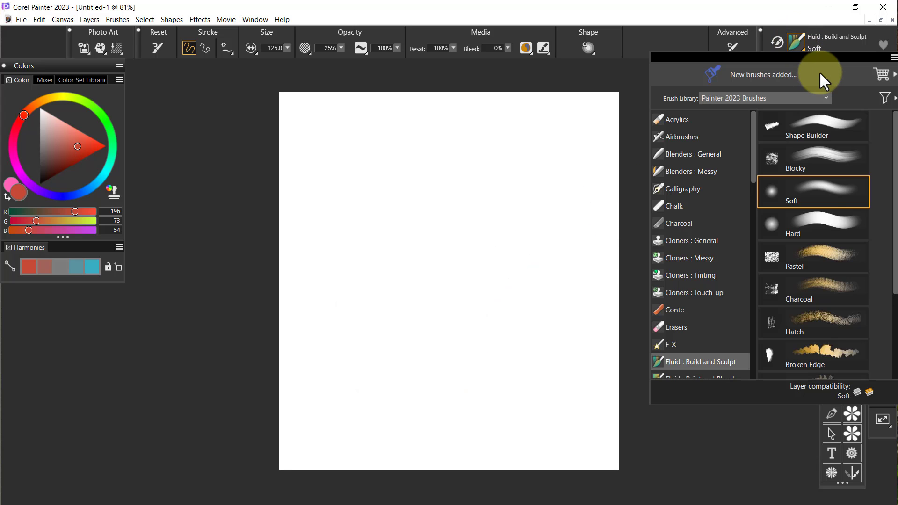
left_click(816, 223)
mouse_move(350, 373)
left_mouse_down()
mouse_move(437, 248)
mouse_move(492, 190)
mouse_move(412, 345)
mouse_move(485, 305)
mouse_move(510, 381)
mouse_move(499, 400)
left_mouse_up()
mouse_move(364, 229)
left_mouse_down()
mouse_move(424, 162)
mouse_move(386, 230)
mouse_move(445, 169)
mouse_move(408, 235)
mouse_move(482, 176)
mouse_move(452, 238)
mouse_move(533, 175)
mouse_move(501, 242)
mouse_move(571, 197)
mouse_move(572, 235)
mouse_move(526, 326)
mouse_move(541, 257)
left_mouse_up()
key("ctrl+z")
key("ctrl+z")
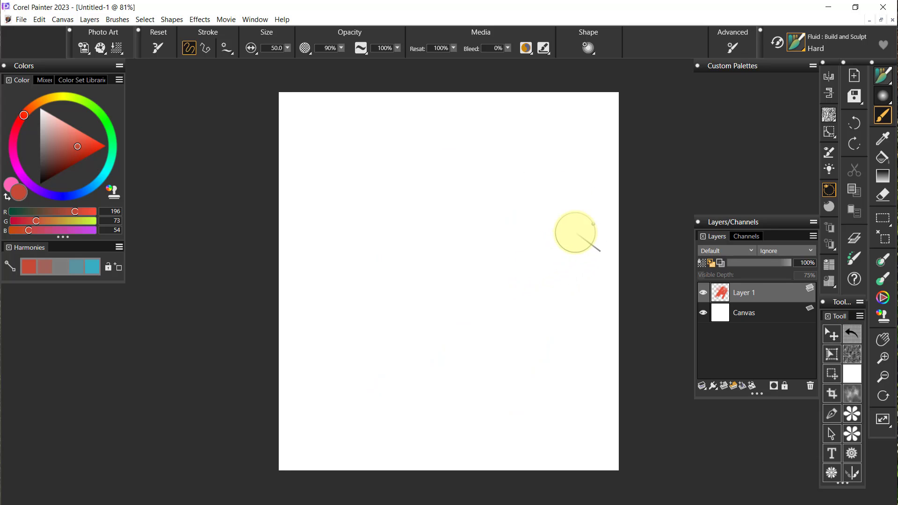
Step: Try the Pastel brush from Fluid : Build and Sculpt with diagonal textured red strokes on Layer 1, and undo them all
left_click(806, 40)
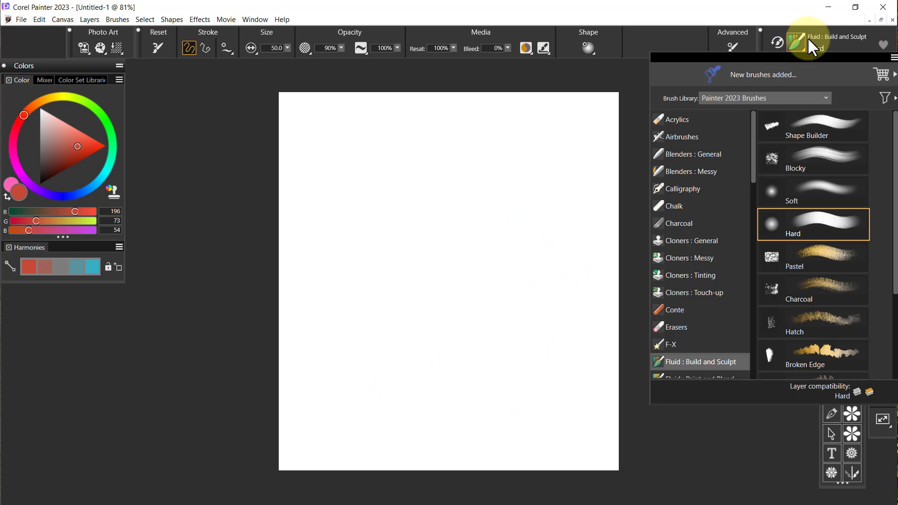
left_click(823, 263)
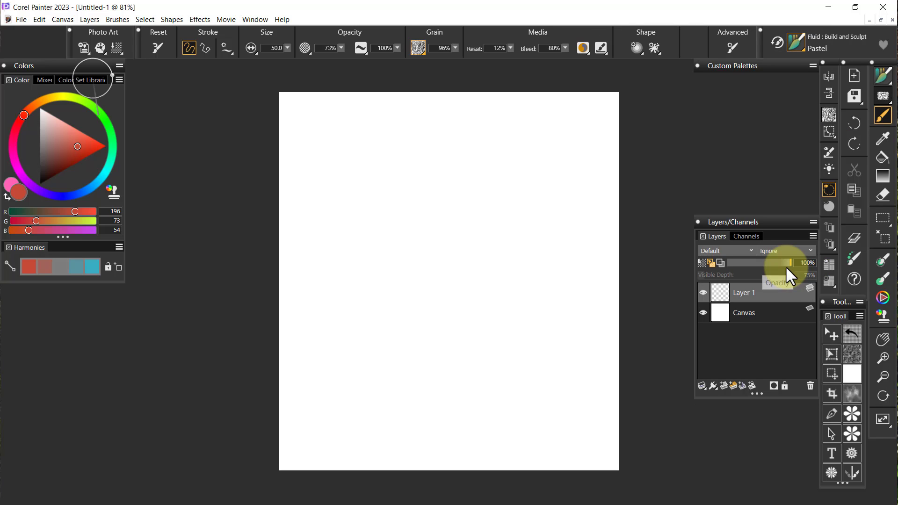
mouse_move(356, 355)
left_mouse_down()
mouse_move(483, 194)
mouse_move(543, 148)
mouse_move(490, 188)
mouse_move(360, 329)
mouse_move(551, 143)
mouse_move(463, 219)
mouse_move(367, 328)
mouse_move(558, 141)
mouse_move(450, 237)
mouse_move(368, 328)
mouse_move(479, 198)
mouse_move(547, 145)
mouse_move(555, 179)
mouse_move(407, 325)
left_mouse_up()
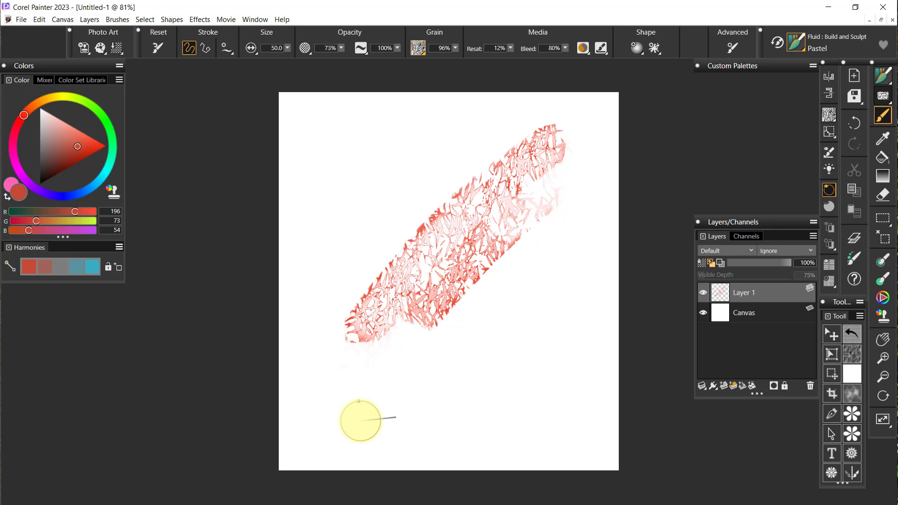
mouse_move(483, 230)
left_mouse_down()
mouse_move(436, 290)
mouse_move(491, 233)
mouse_move(431, 329)
mouse_move(488, 285)
left_mouse_up()
key("ctrl+z")
key("ctrl+z")
key("ctrl+z")
key("ctrl+z")
key("ctrl+z")
key("ctrl+z")
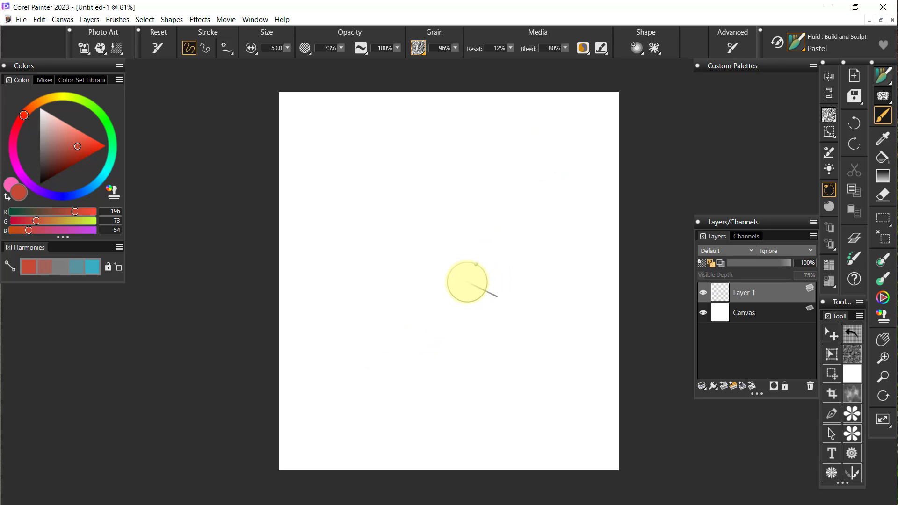
Step: Paint dark red (102, 26, 14) Pastel strokes of varying pressure on Layer 1, and clear the whole layer
left_click(63, 166)
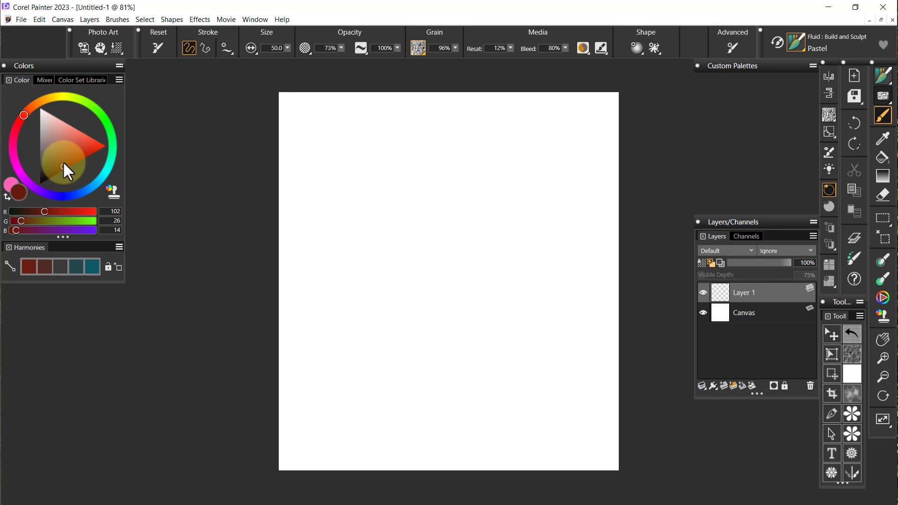
mouse_move(347, 325)
left_mouse_down()
mouse_move(481, 199)
mouse_move(352, 309)
mouse_move(436, 217)
mouse_move(517, 157)
mouse_move(363, 298)
left_mouse_up()
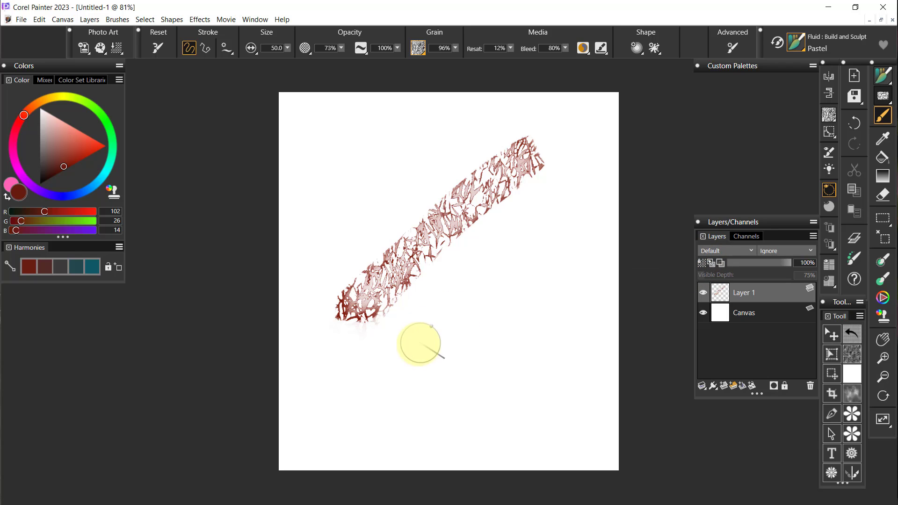
left_click_drag(386, 375, 577, 210)
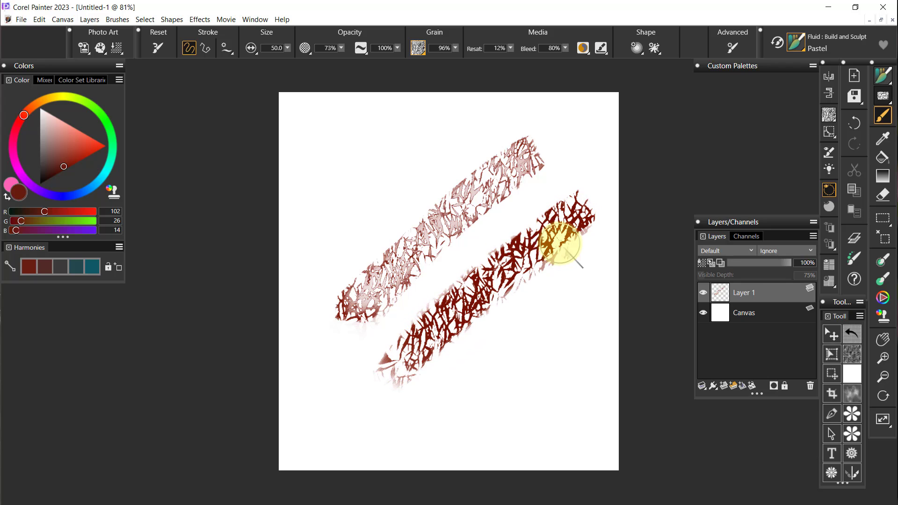
mouse_move(557, 245)
left_mouse_down()
mouse_move(492, 301)
mouse_move(466, 337)
mouse_move(554, 258)
mouse_move(503, 313)
mouse_move(486, 350)
mouse_move(568, 283)
mouse_move(492, 358)
mouse_move(542, 325)
mouse_move(500, 390)
mouse_move(574, 328)
mouse_move(503, 404)
mouse_move(555, 363)
mouse_move(536, 392)
mouse_move(557, 385)
mouse_move(536, 416)
mouse_move(583, 380)
mouse_move(539, 427)
mouse_move(581, 398)
mouse_move(553, 432)
mouse_move(586, 409)
mouse_move(559, 433)
mouse_move(541, 410)
left_mouse_up()
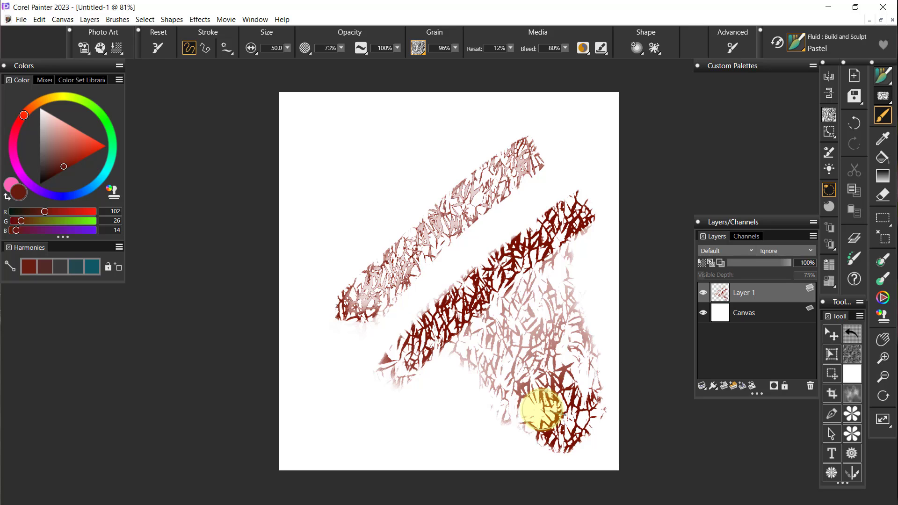
key("ctrl+a")
key("Delete")
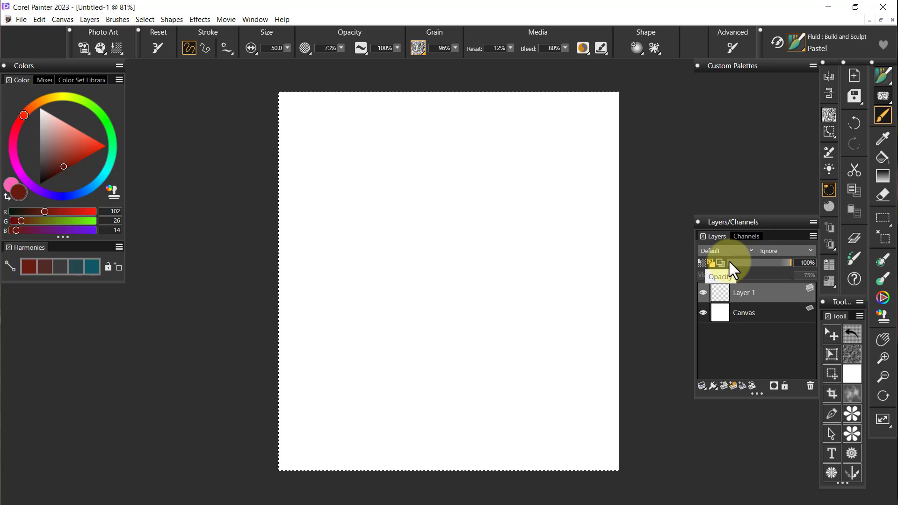
key("ctrl+d")
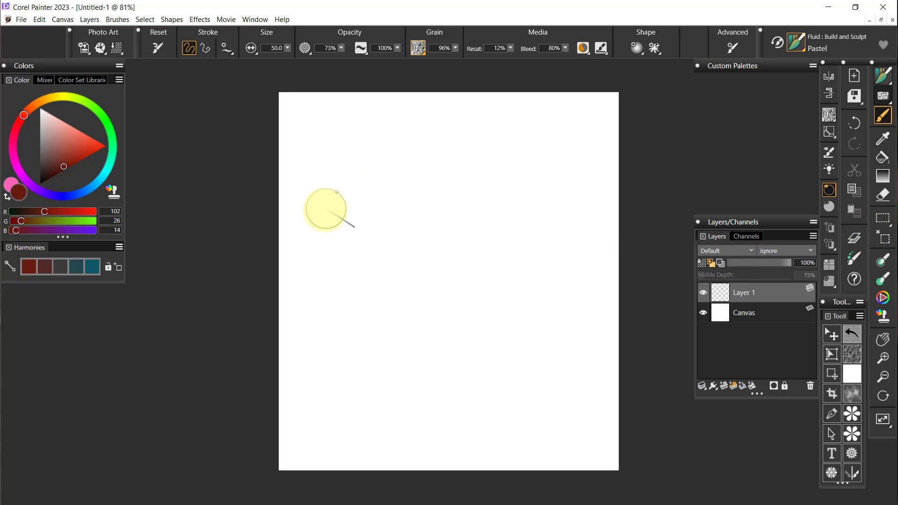
Step: Build up a dark red Pastel patch from light to heavy pressure across the canvas, and undo it
mouse_move(327, 210)
left_mouse_down()
mouse_move(401, 147)
mouse_move(368, 180)
mouse_move(438, 142)
mouse_move(353, 212)
mouse_move(453, 150)
mouse_move(345, 245)
mouse_move(481, 150)
mouse_move(345, 262)
mouse_move(501, 155)
mouse_move(353, 287)
mouse_move(503, 176)
mouse_move(381, 276)
mouse_move(467, 216)
mouse_move(445, 262)
mouse_move(362, 358)
left_mouse_up()
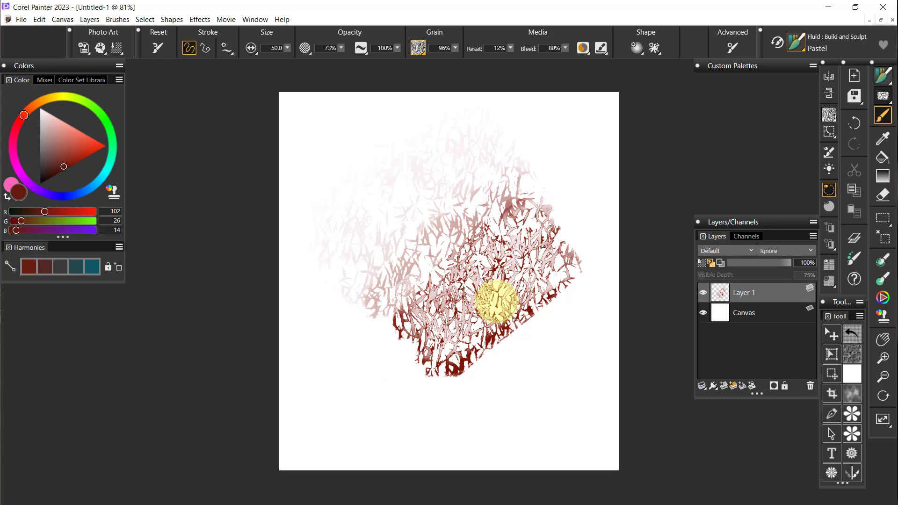
key("ctrl+z")
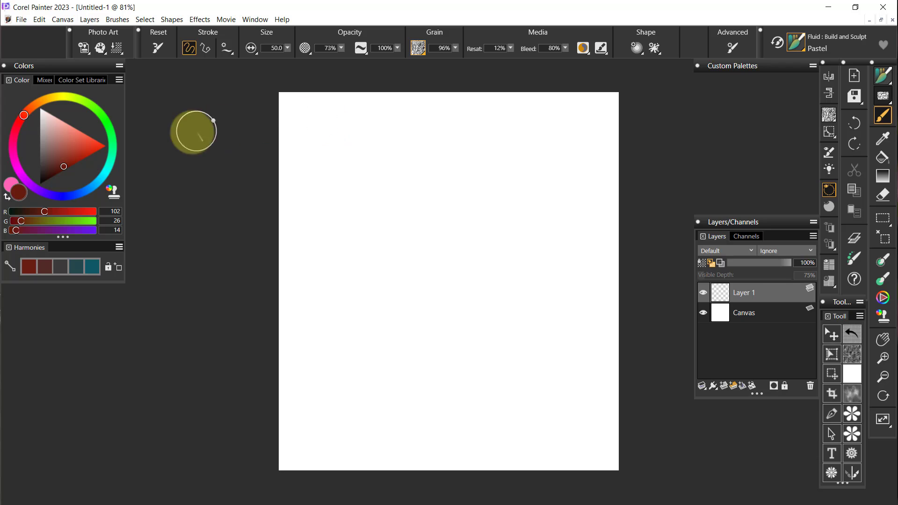
Step: Set the colour to dark blue (31, 49, 93) and fill Layer 1 with the current colour at 100% opacity
left_click(76, 193)
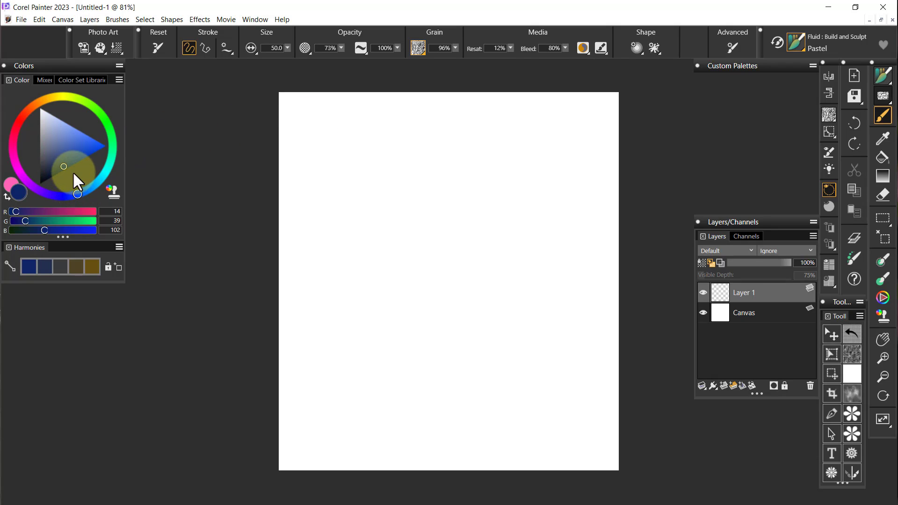
left_click_drag(64, 166, 57, 165)
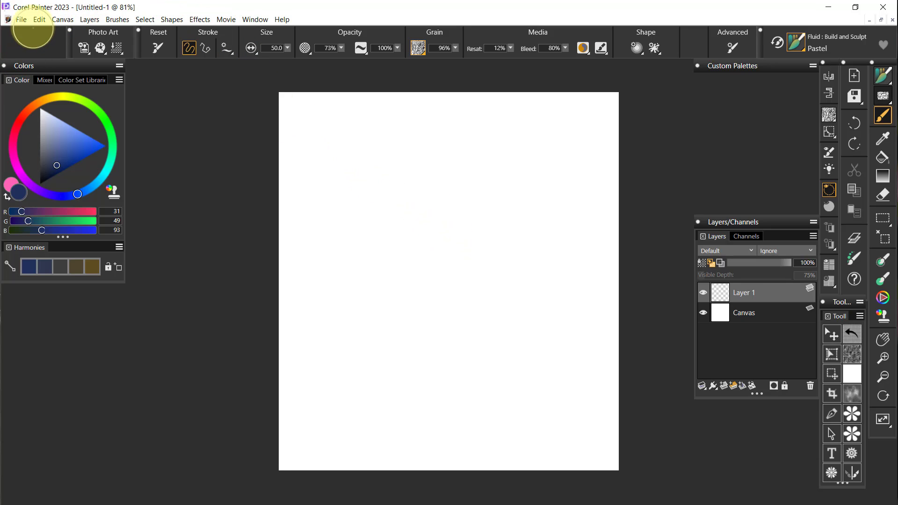
left_click(34, 21)
left_click(52, 152)
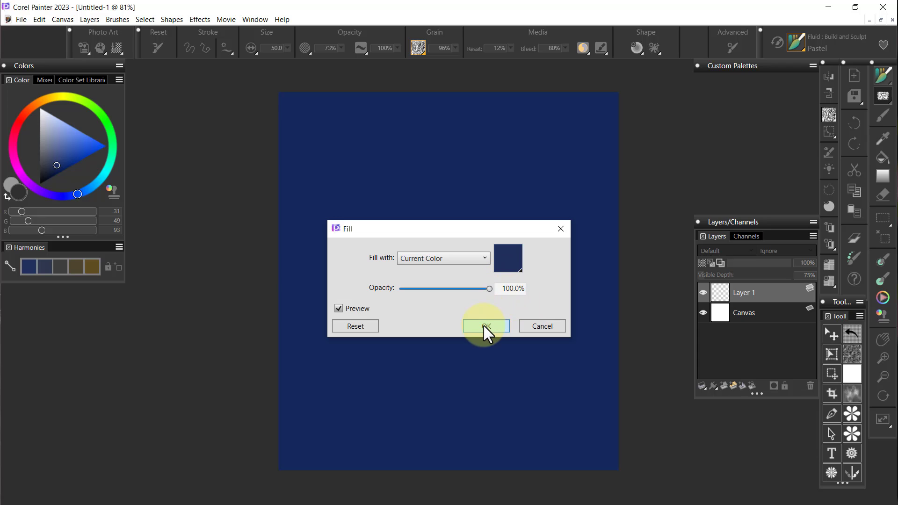
left_click(484, 327)
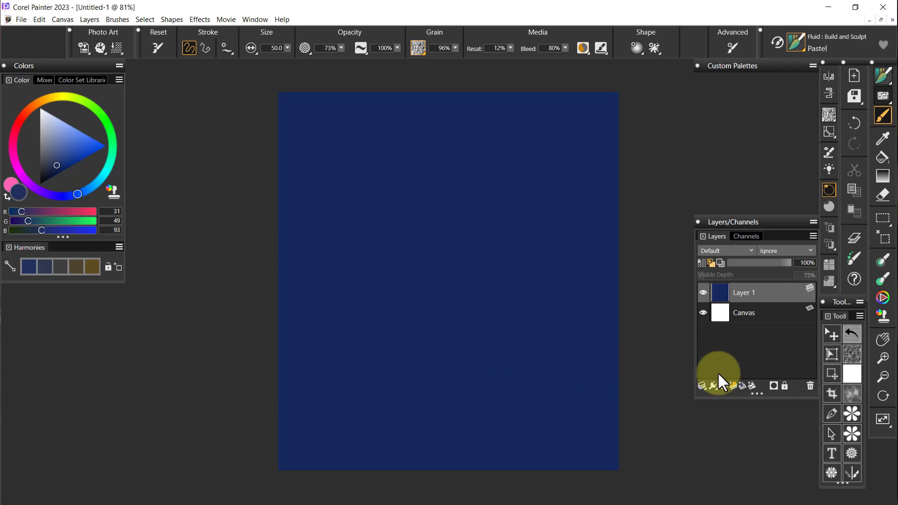
Step: Add a new layer above the blue fill and set the painting colour to bright red (255, 24, 1)
left_click(723, 388)
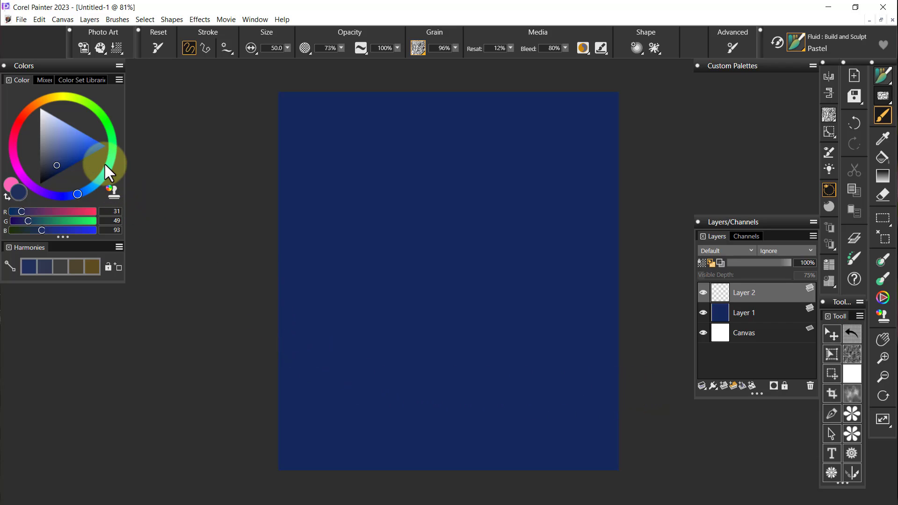
left_click(22, 117)
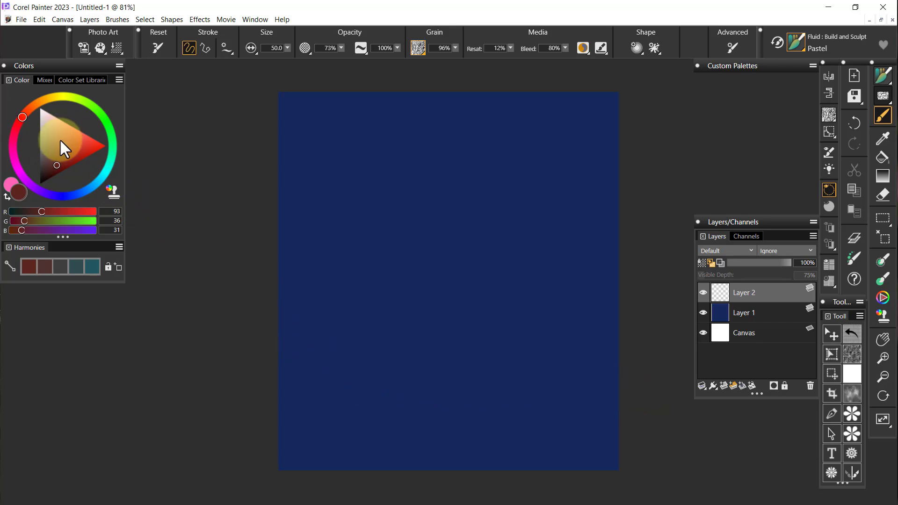
left_click_drag(60, 139, 113, 150)
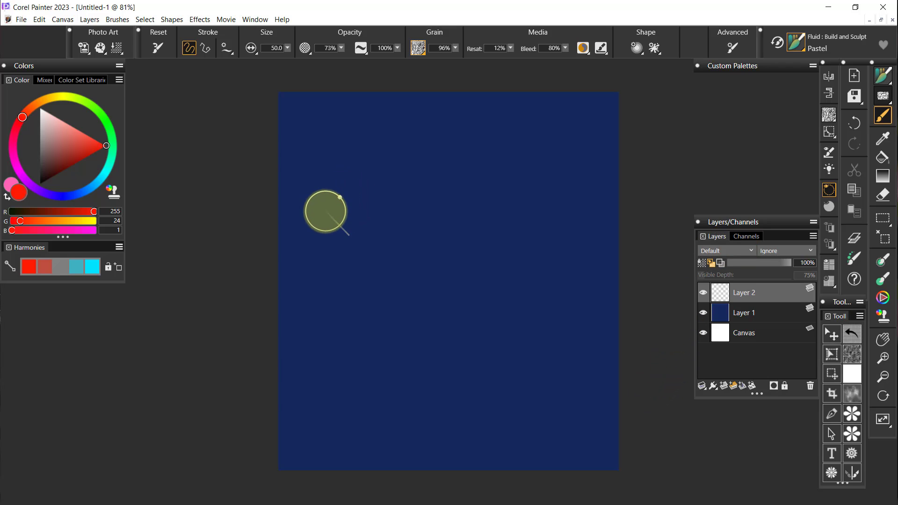
Step: Build up bright red Pastel strokes from light to heavy pressure on Layer 2, and blend over them with light strokes
mouse_move(377, 173)
left_mouse_down()
mouse_move(445, 132)
mouse_move(328, 227)
mouse_move(460, 135)
mouse_move(341, 241)
mouse_move(492, 128)
mouse_move(381, 220)
mouse_move(347, 260)
mouse_move(494, 143)
mouse_move(354, 276)
mouse_move(510, 143)
mouse_move(450, 197)
mouse_move(368, 299)
mouse_move(523, 150)
mouse_move(394, 281)
mouse_move(371, 316)
mouse_move(534, 164)
mouse_move(368, 345)
mouse_move(537, 187)
left_mouse_up()
mouse_move(397, 350)
left_mouse_down()
mouse_move(521, 224)
mouse_move(514, 251)
mouse_move(417, 363)
mouse_move(567, 222)
mouse_move(454, 370)
mouse_move(575, 254)
mouse_move(427, 419)
left_mouse_up()
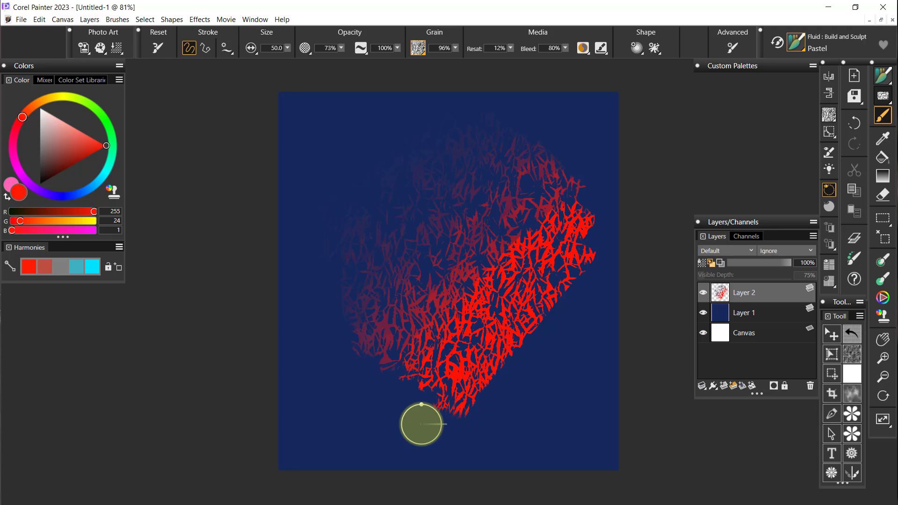
mouse_move(457, 402)
left_mouse_down()
mouse_move(566, 264)
mouse_move(456, 386)
mouse_move(574, 223)
mouse_move(437, 377)
mouse_move(543, 232)
mouse_move(441, 330)
mouse_move(415, 375)
mouse_move(541, 237)
mouse_move(520, 242)
mouse_move(407, 351)
mouse_move(507, 225)
mouse_move(486, 224)
mouse_move(343, 403)
left_mouse_up()
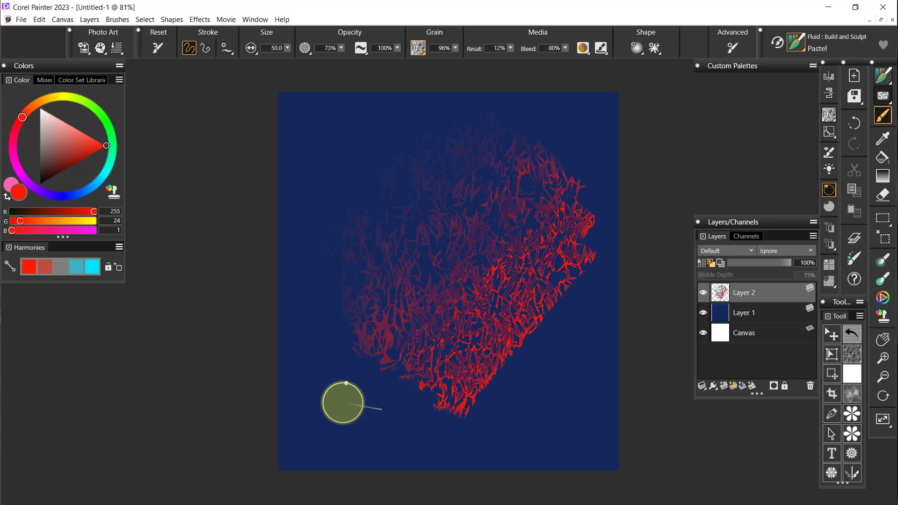
Step: Hide the blue-filled Layer 1 and brush Pastel strokes over the existing marks on Layer 2
left_click(703, 313)
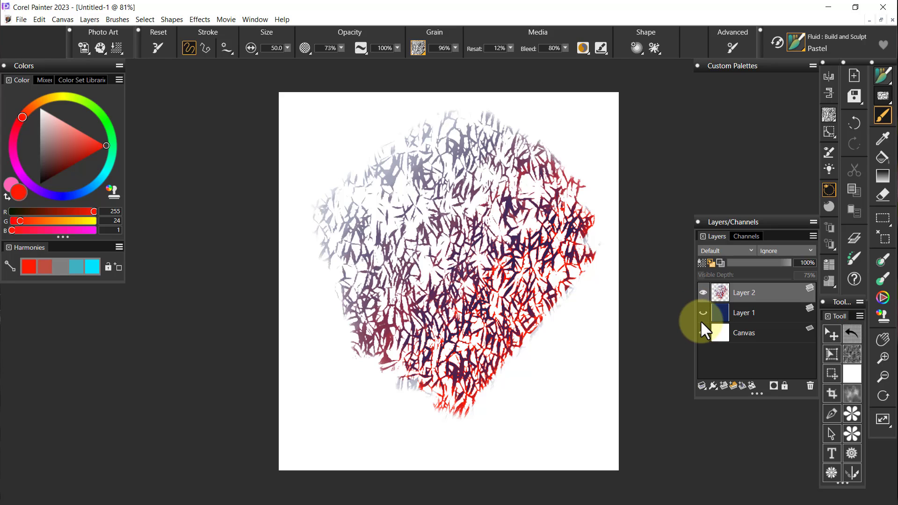
mouse_move(432, 338)
left_mouse_down()
mouse_move(453, 402)
mouse_move(585, 234)
mouse_move(450, 329)
mouse_move(439, 321)
mouse_move(551, 185)
mouse_move(434, 276)
mouse_move(381, 331)
mouse_move(515, 169)
mouse_move(466, 244)
mouse_move(451, 298)
mouse_move(534, 217)
mouse_move(489, 303)
mouse_move(562, 235)
mouse_move(466, 385)
left_mouse_up()
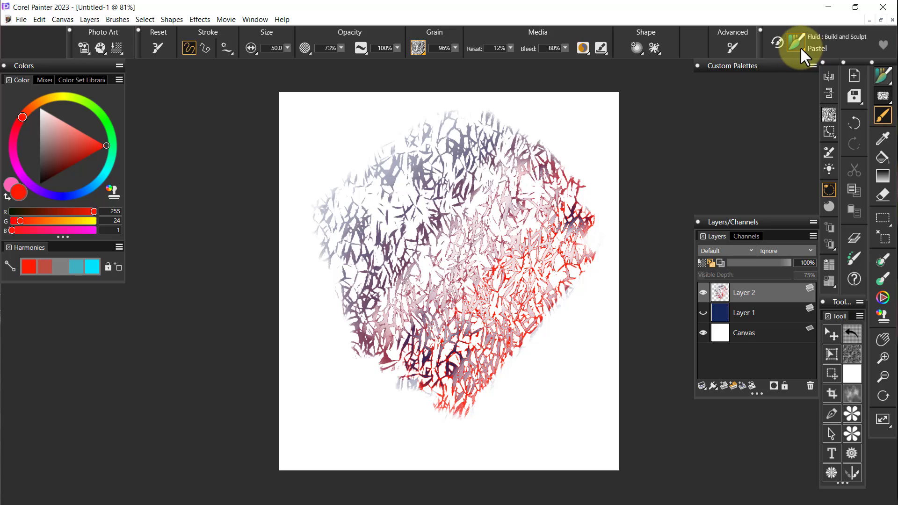
Step: Clear all the painted marks from Layer 2 and remove the selection
key("ctrl+a")
key("Delete")
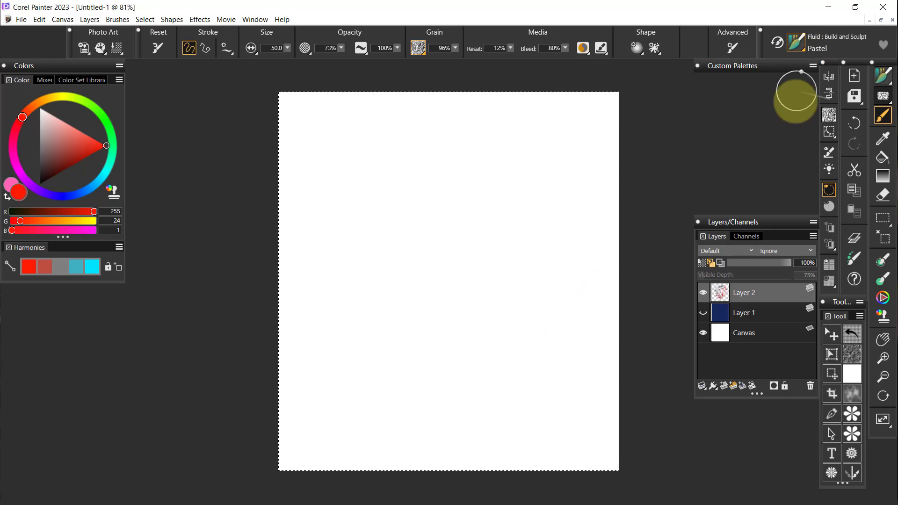
key("ctrl+d")
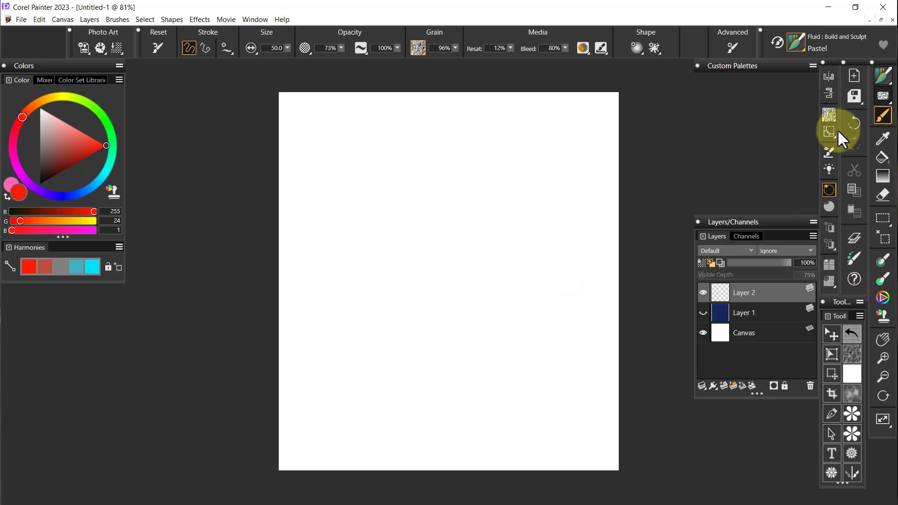
Step: Paint bright red strokes on Layer 2 with the Charcoal brush, and show the blue-filled Layer 1 beneath them
left_click(796, 43)
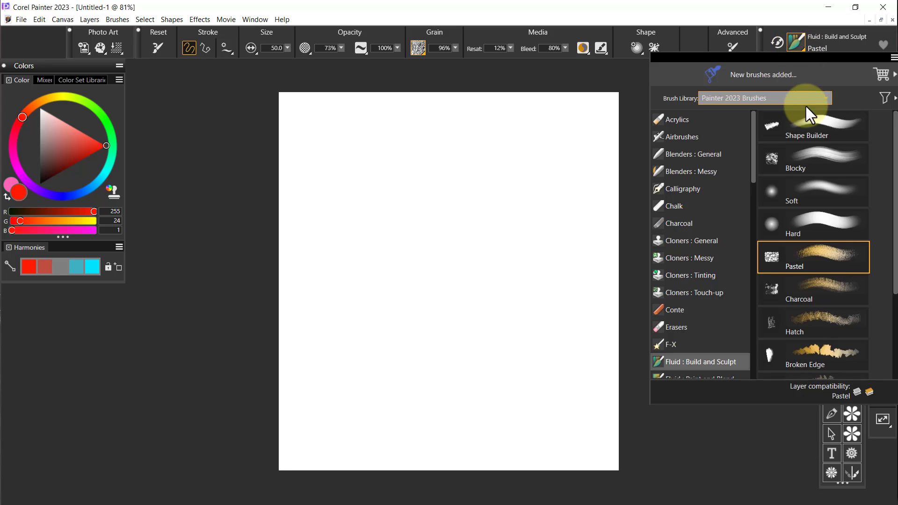
left_click(821, 287)
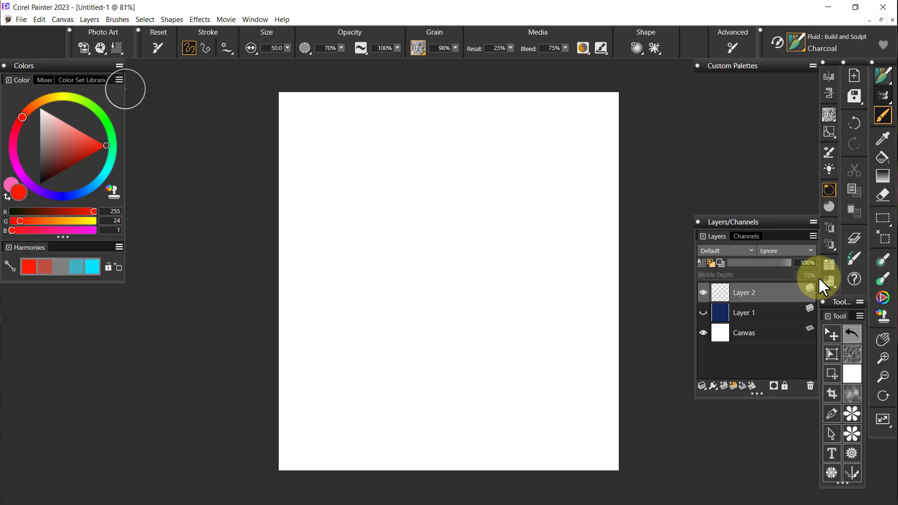
mouse_move(361, 307)
left_mouse_down()
mouse_move(367, 288)
mouse_move(471, 175)
mouse_move(533, 156)
mouse_move(411, 257)
mouse_move(533, 187)
left_mouse_up()
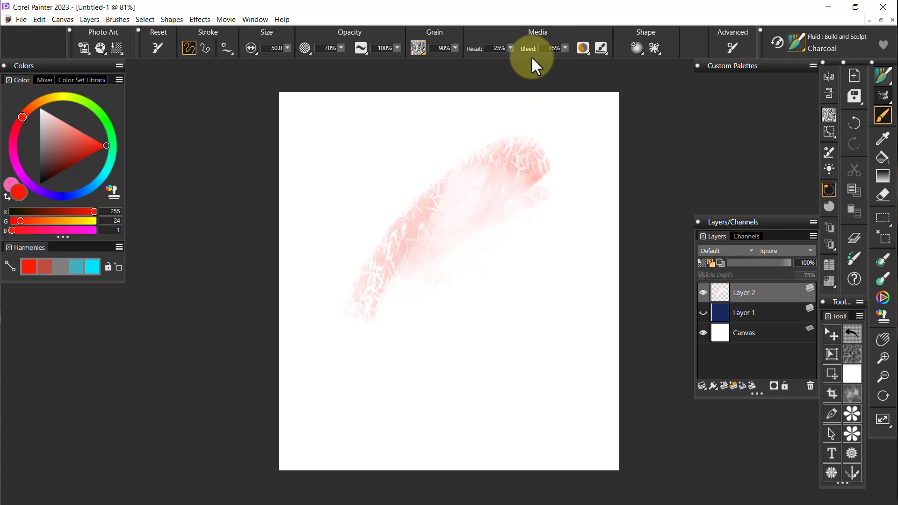
left_click_drag(534, 167, 512, 234)
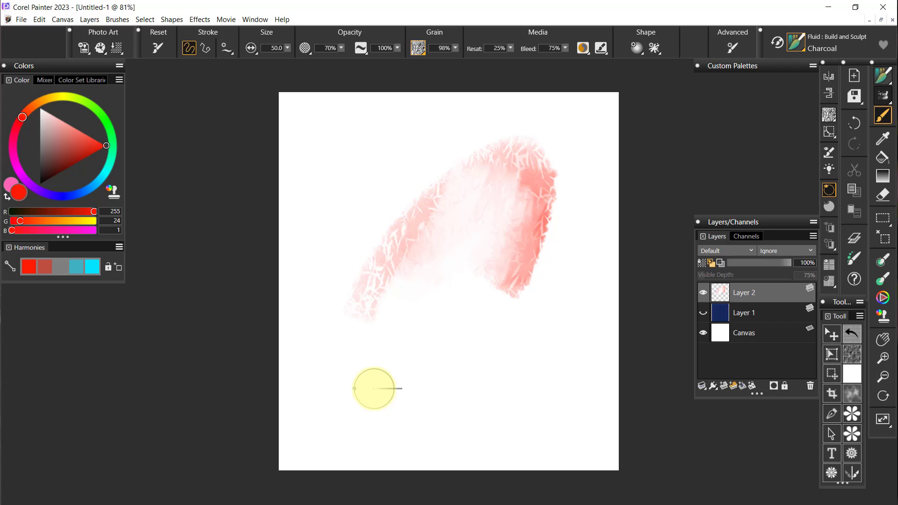
left_click(703, 312)
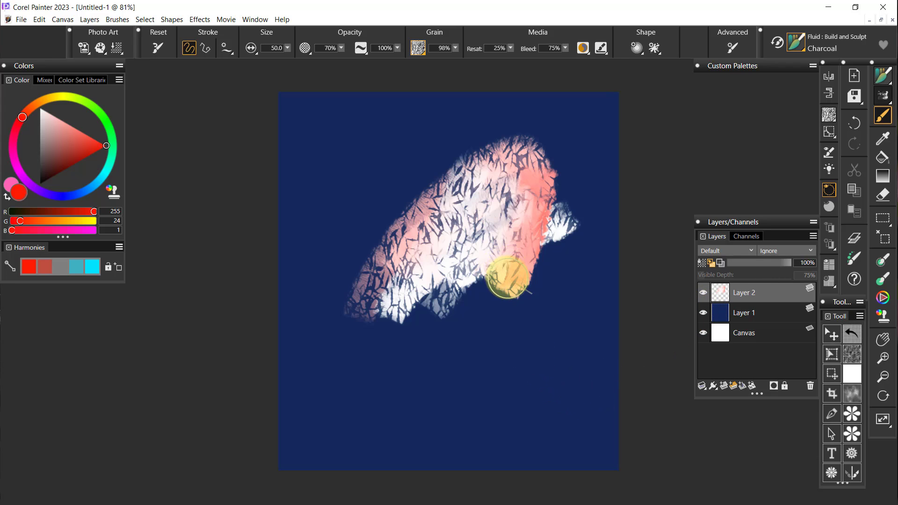
Step: Clear Layer 2 and paint fresh red Charcoal strokes over the blue background
key("ctrl+a")
key("Delete")
mouse_move(360, 339)
left_mouse_down()
mouse_move(456, 211)
mouse_move(520, 179)
mouse_move(426, 272)
mouse_move(483, 237)
mouse_move(463, 259)
mouse_move(514, 242)
mouse_move(464, 286)
mouse_move(516, 260)
mouse_move(479, 306)
mouse_move(504, 259)
mouse_move(494, 321)
mouse_move(501, 222)
mouse_move(498, 297)
mouse_move(481, 350)
mouse_move(518, 301)
left_mouse_up()
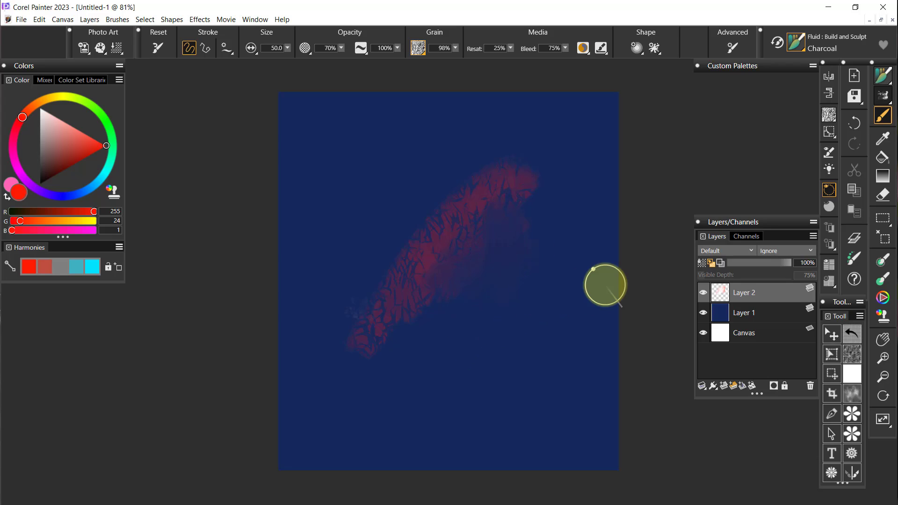
Step: Hide Layer 1 to inspect the Charcoal marks on white, show it again, and undo the Charcoal strokes on Layer 2
left_click(704, 312)
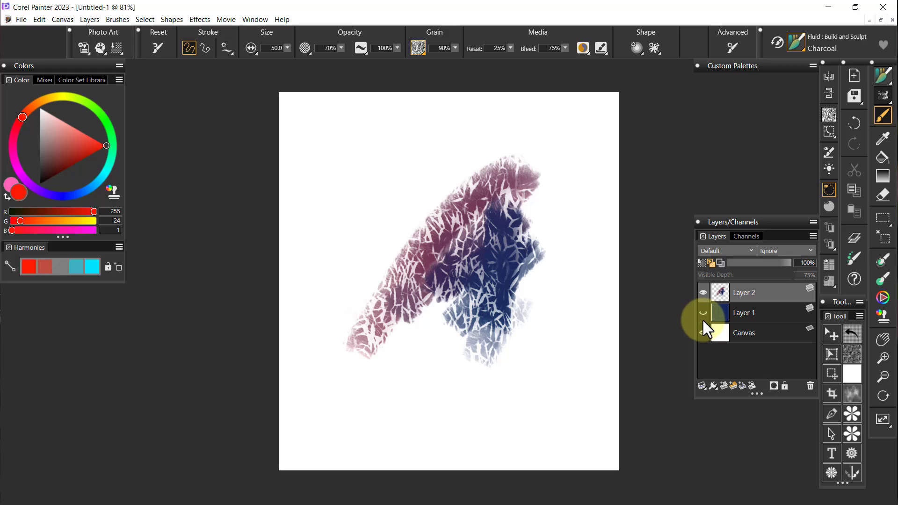
left_click(704, 311)
key("ctrl+z")
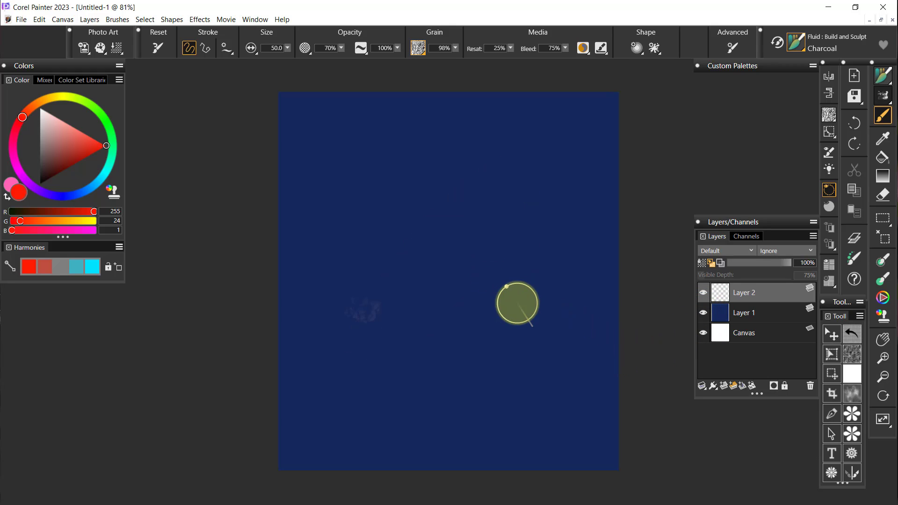
Step: Build up overlapping red strokes over the blue background with the Hatch brush, and hide Layer 1 to view them on white
left_click(796, 44)
left_click(828, 326)
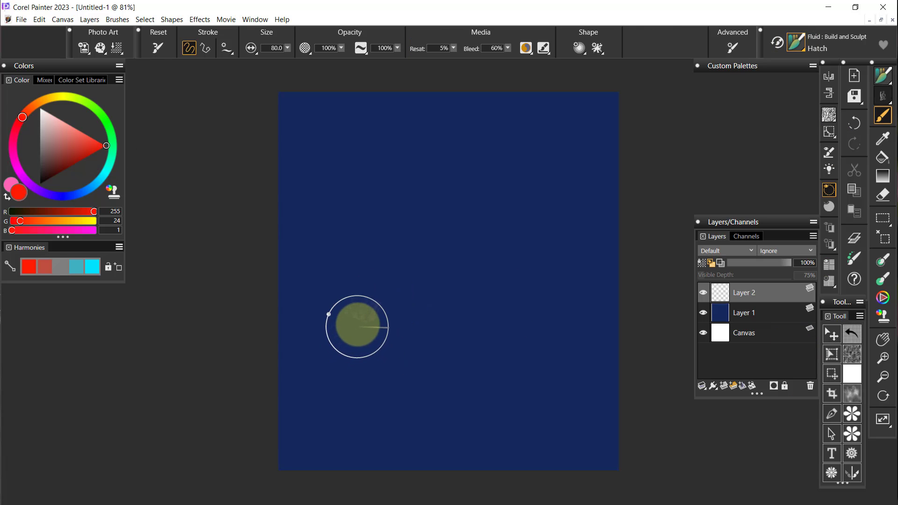
mouse_move(355, 323)
left_mouse_down()
mouse_move(417, 228)
mouse_move(467, 185)
mouse_move(500, 175)
mouse_move(422, 254)
mouse_move(380, 320)
mouse_move(468, 238)
mouse_move(520, 212)
mouse_move(417, 320)
mouse_move(535, 229)
mouse_move(489, 320)
mouse_move(521, 304)
mouse_move(528, 265)
mouse_move(466, 204)
mouse_move(384, 259)
mouse_move(508, 255)
mouse_move(563, 242)
mouse_move(476, 296)
mouse_move(564, 268)
mouse_move(501, 299)
mouse_move(560, 286)
mouse_move(499, 315)
mouse_move(547, 300)
mouse_move(475, 330)
mouse_move(512, 269)
mouse_move(467, 264)
mouse_move(418, 290)
mouse_move(436, 228)
mouse_move(474, 182)
mouse_move(464, 238)
mouse_move(470, 287)
mouse_move(487, 167)
mouse_move(492, 258)
mouse_move(505, 245)
mouse_move(502, 218)
mouse_move(518, 271)
mouse_move(430, 297)
mouse_move(502, 264)
mouse_move(438, 292)
mouse_move(485, 298)
mouse_move(462, 335)
mouse_move(507, 276)
mouse_move(512, 225)
left_mouse_up()
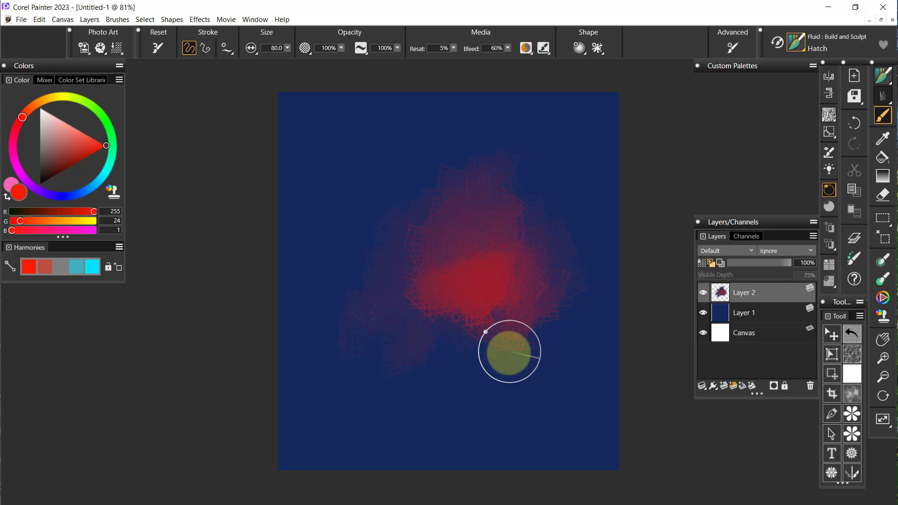
mouse_move(494, 389)
left_mouse_down()
mouse_move(515, 306)
mouse_move(486, 414)
mouse_move(506, 288)
mouse_move(474, 388)
mouse_move(485, 297)
mouse_move(474, 357)
mouse_move(479, 335)
mouse_move(471, 343)
mouse_move(468, 317)
mouse_move(445, 425)
mouse_move(433, 429)
mouse_move(493, 358)
mouse_move(516, 276)
mouse_move(471, 282)
mouse_move(487, 232)
mouse_move(465, 256)
mouse_move(446, 258)
mouse_move(436, 253)
mouse_move(447, 236)
mouse_move(424, 239)
mouse_move(546, 183)
mouse_move(474, 198)
mouse_move(520, 164)
mouse_move(406, 197)
mouse_move(533, 170)
mouse_move(517, 201)
mouse_move(567, 194)
mouse_move(491, 239)
mouse_move(548, 218)
mouse_move(458, 282)
mouse_move(538, 187)
mouse_move(549, 309)
mouse_move(556, 203)
mouse_move(556, 294)
mouse_move(566, 247)
mouse_move(571, 296)
mouse_move(582, 289)
mouse_move(534, 292)
mouse_move(613, 275)
left_mouse_up()
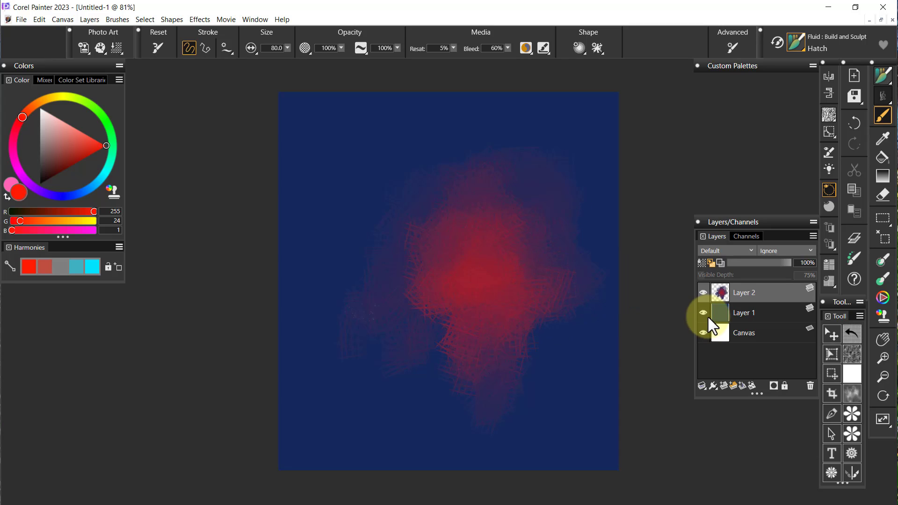
left_click(704, 313)
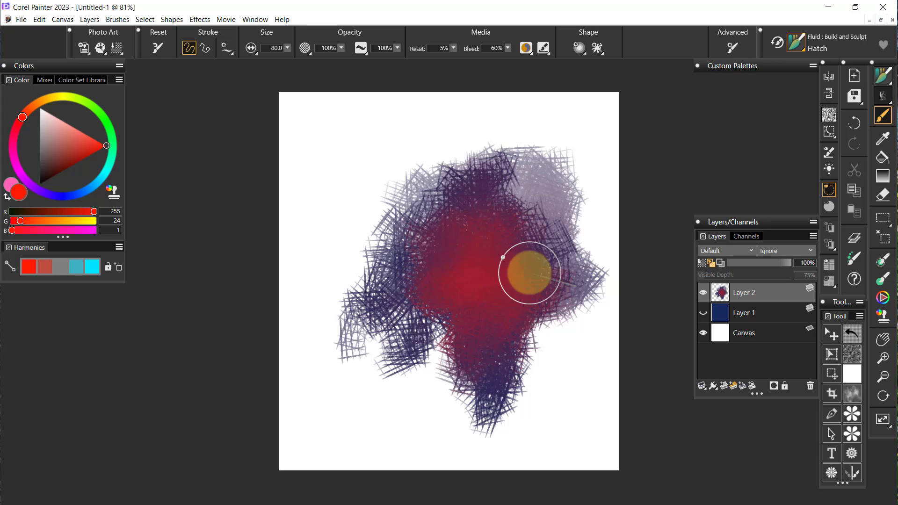
Step: Change the Hatch brush's subcategory to Grainy Soft Alpha Blend in the advanced brush controls, and close the controls
left_click(733, 51)
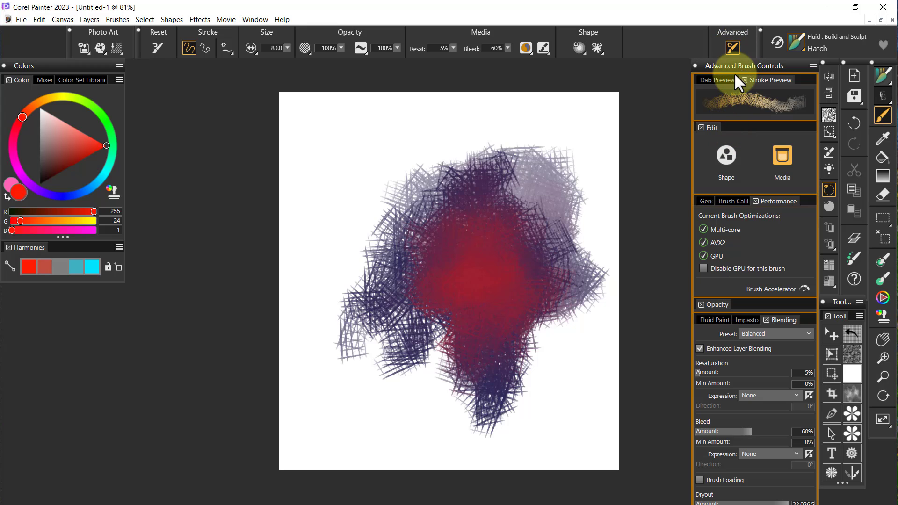
left_click(706, 201)
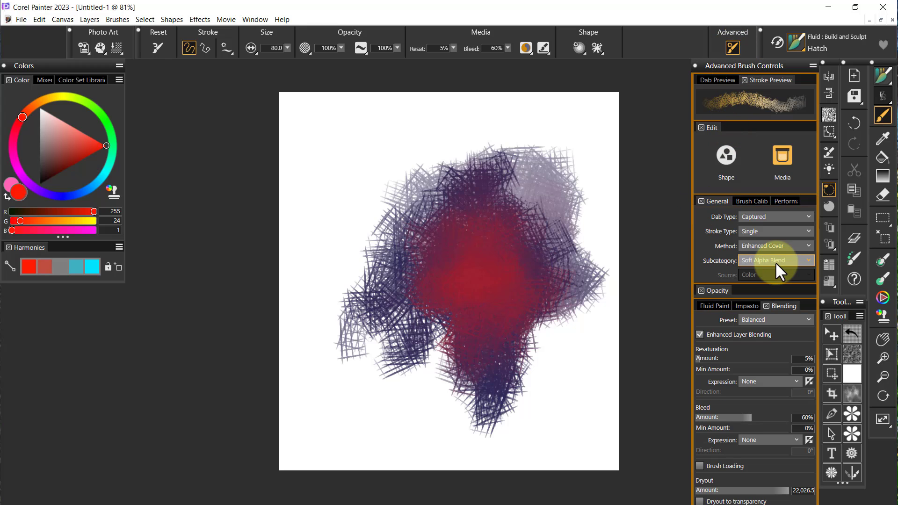
left_click(807, 257)
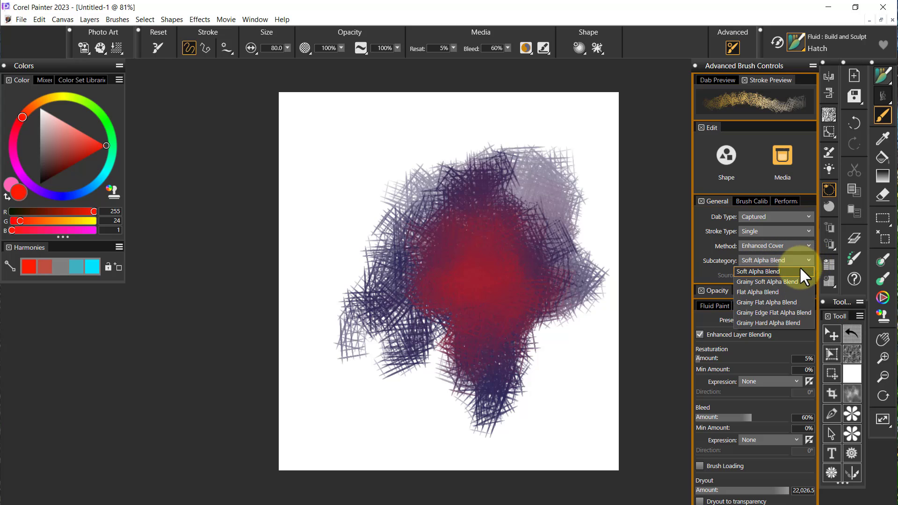
left_click(781, 281)
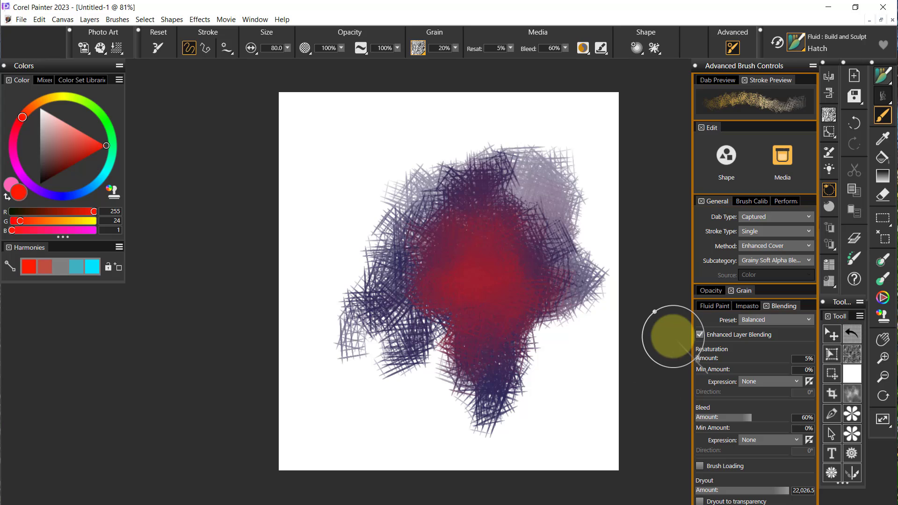
left_click(726, 41)
Step: Show Layer 1, brush more red strokes around the existing marks with the grainy Hatch variant, and reset the brush to its defaults
left_click(703, 312)
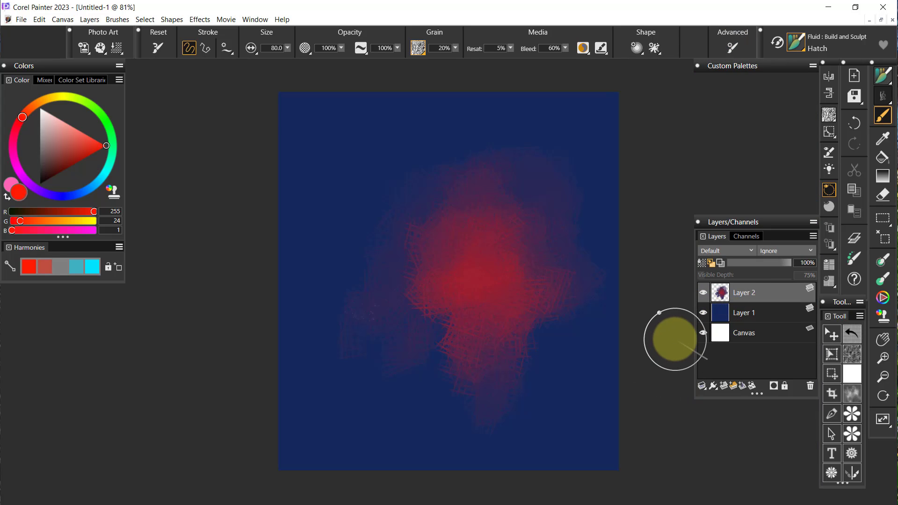
mouse_move(343, 241)
left_mouse_down()
mouse_move(420, 140)
mouse_move(442, 132)
mouse_move(362, 218)
mouse_move(359, 263)
mouse_move(431, 174)
mouse_move(357, 339)
mouse_move(376, 222)
mouse_move(358, 347)
mouse_move(371, 280)
mouse_move(340, 325)
mouse_move(400, 334)
mouse_move(344, 340)
mouse_move(377, 340)
mouse_move(377, 372)
mouse_move(424, 350)
mouse_move(338, 366)
mouse_move(408, 357)
mouse_move(386, 359)
mouse_move(435, 371)
mouse_move(373, 381)
mouse_move(410, 408)
mouse_move(404, 339)
mouse_move(413, 339)
mouse_move(421, 390)
mouse_move(439, 371)
mouse_move(407, 361)
mouse_move(377, 334)
mouse_move(386, 300)
mouse_move(378, 373)
mouse_move(419, 341)
mouse_move(472, 338)
left_mouse_up()
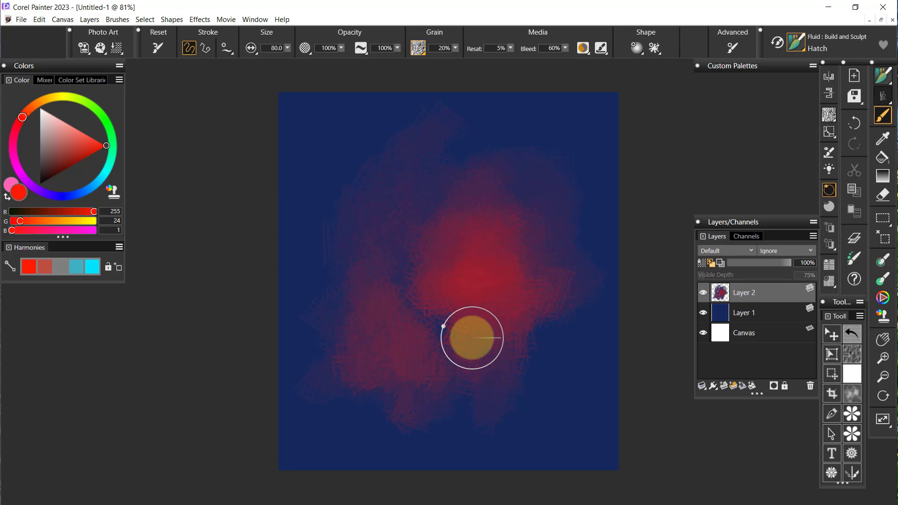
left_click(149, 41)
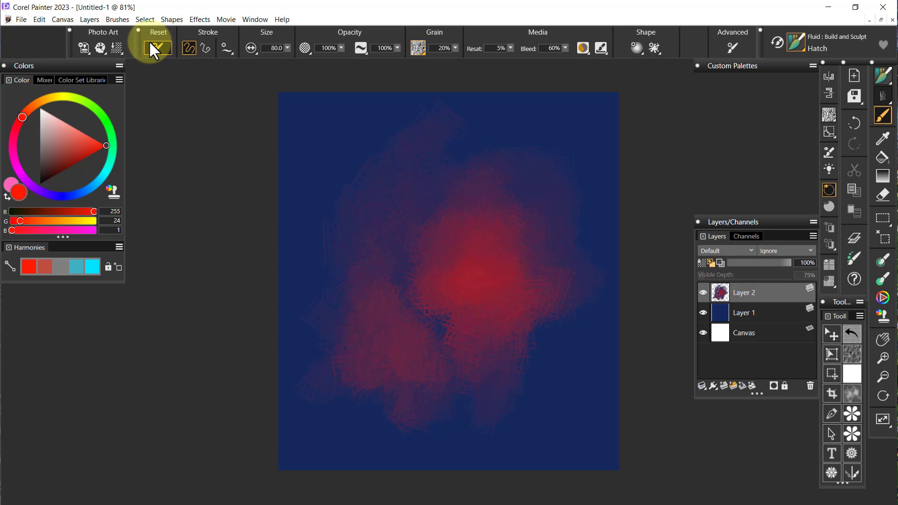
Step: Switch to the Broken Edge brush and undo all the Hatch strokes on Layer 2
left_click(800, 37)
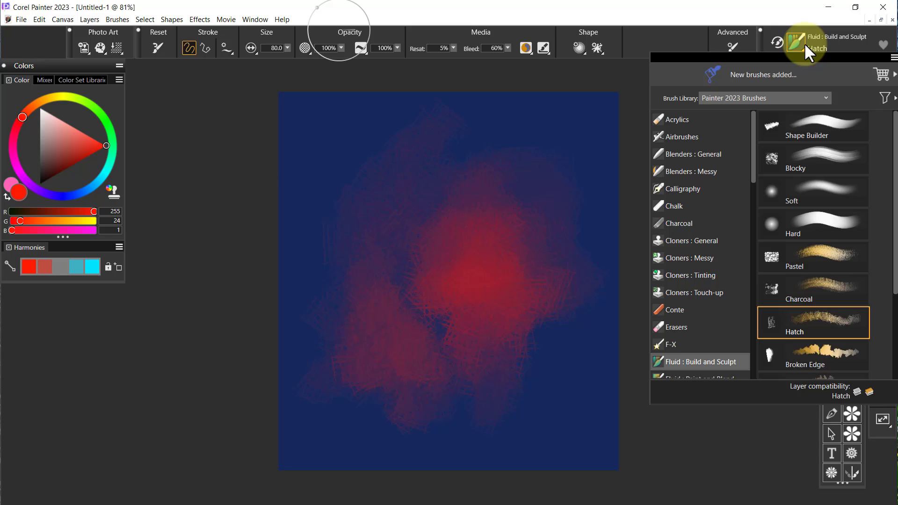
left_click(825, 354)
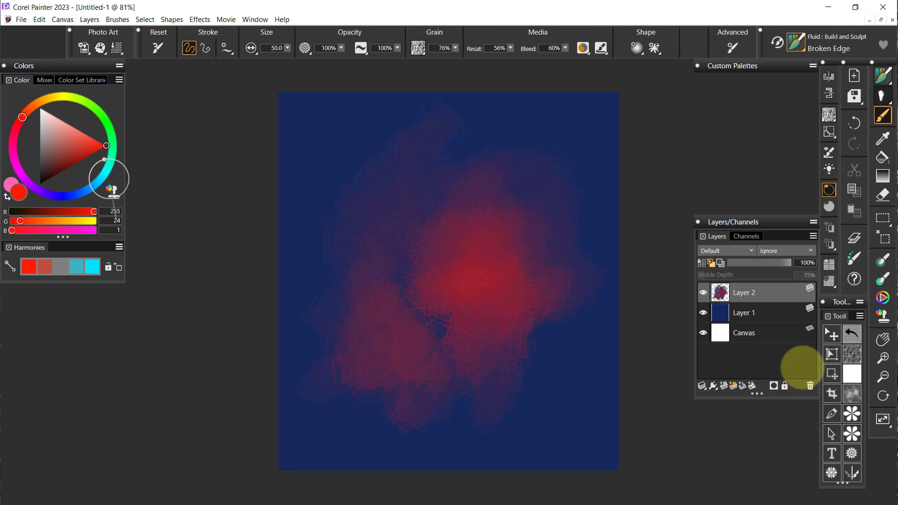
key("ctrl+z")
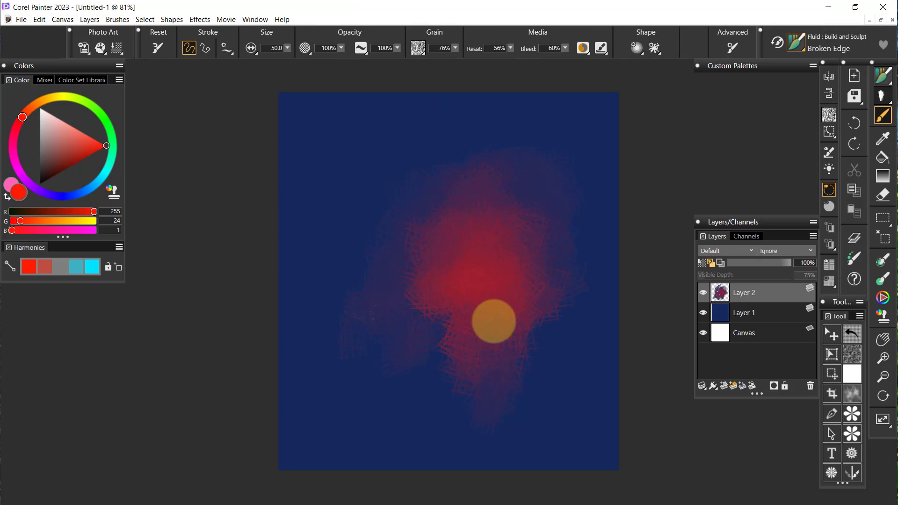
key("ctrl+z")
key("ctrl+z")
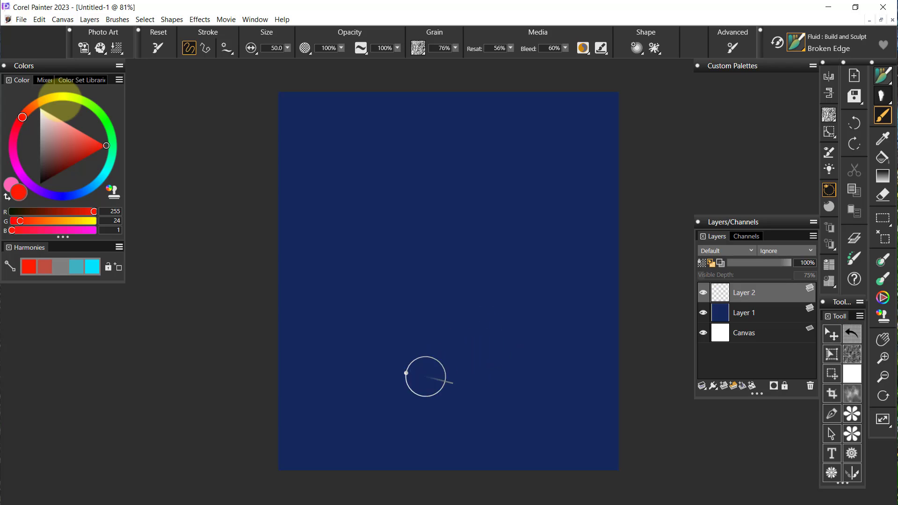
Step: Set the painting colour to yellow (255, 251, 1) and paint arched, blended Broken Edge strokes over the blue background
left_click(62, 95)
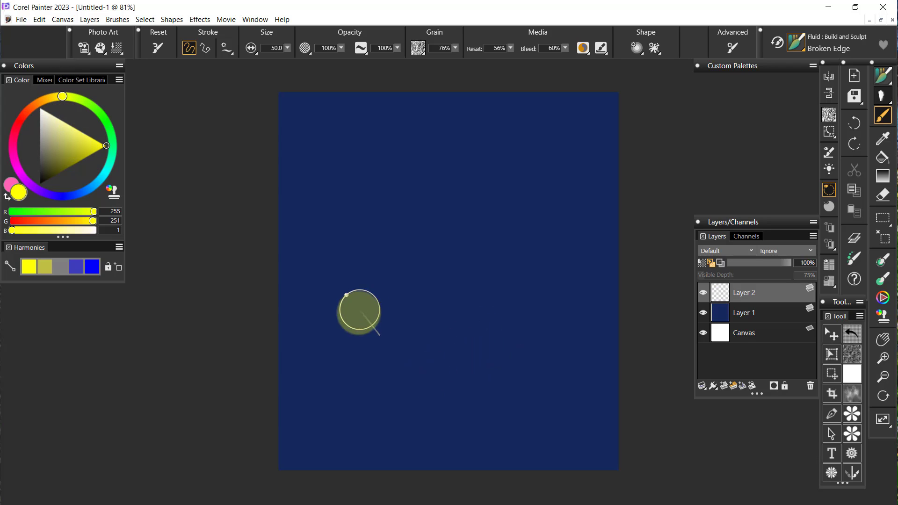
mouse_move(347, 351)
left_mouse_down()
mouse_move(372, 279)
mouse_move(418, 228)
mouse_move(468, 194)
mouse_move(523, 185)
mouse_move(524, 194)
mouse_move(446, 247)
mouse_move(422, 289)
mouse_move(496, 225)
mouse_move(451, 271)
mouse_move(491, 241)
mouse_move(456, 280)
mouse_move(505, 239)
mouse_move(437, 324)
mouse_move(514, 248)
mouse_move(450, 316)
mouse_move(504, 271)
mouse_move(477, 321)
mouse_move(559, 233)
mouse_move(488, 251)
mouse_move(542, 248)
mouse_move(550, 268)
mouse_move(534, 335)
mouse_move(520, 307)
mouse_move(472, 319)
mouse_move(404, 362)
mouse_move(480, 302)
mouse_move(450, 341)
mouse_move(451, 354)
mouse_move(497, 345)
mouse_move(557, 381)
left_mouse_up()
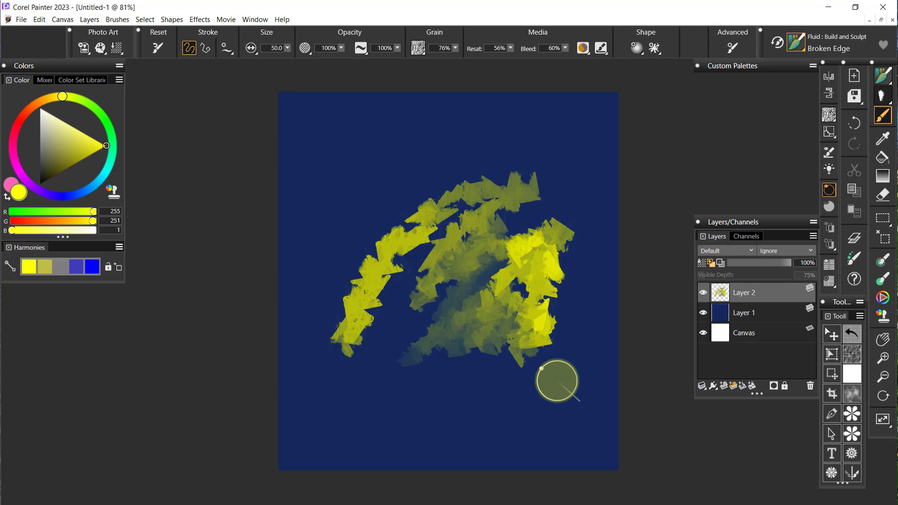
Step: Choose the Pile of Blocks brush and paint two yellow strokes above the Broken Edge marks
left_click(795, 43)
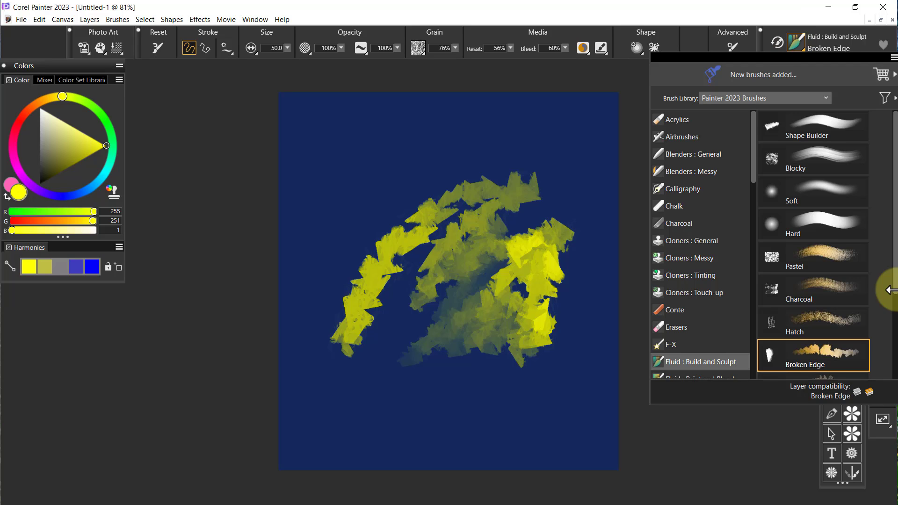
left_click_drag(895, 294, 895, 387)
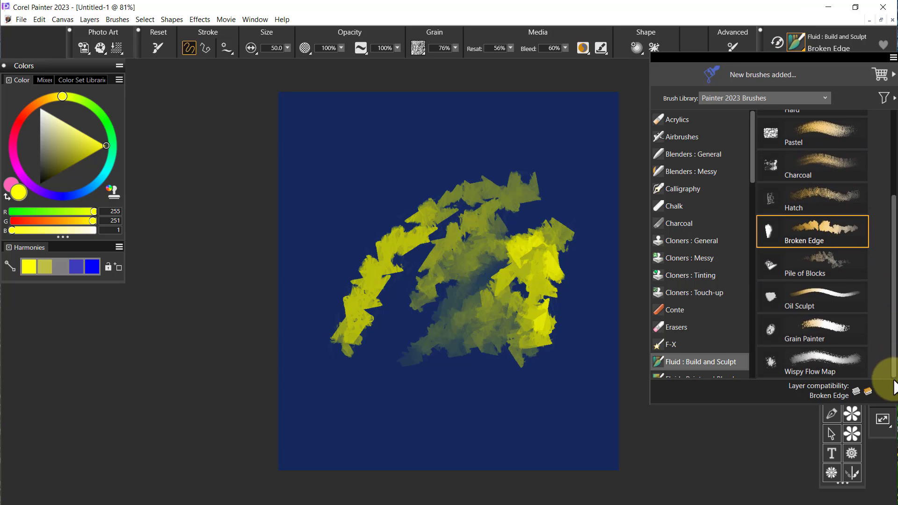
left_click(831, 262)
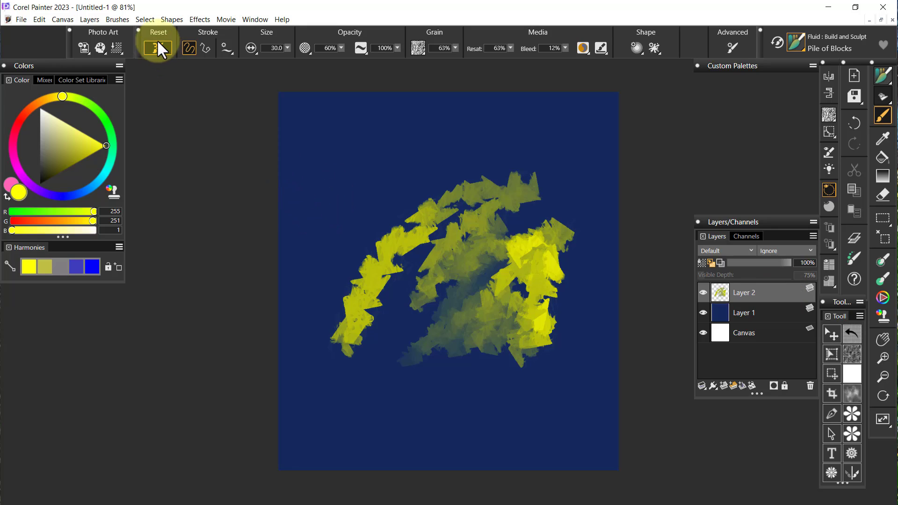
mouse_move(317, 227)
left_mouse_down()
mouse_move(362, 168)
mouse_move(455, 112)
left_mouse_up()
mouse_move(378, 164)
left_mouse_down()
mouse_move(336, 217)
mouse_move(445, 133)
mouse_move(401, 173)
mouse_move(460, 145)
mouse_move(491, 158)
left_mouse_up()
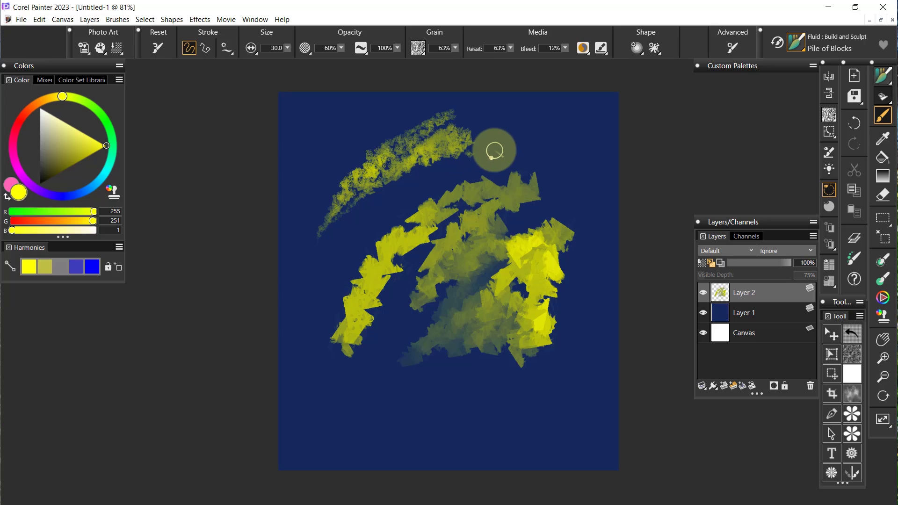
Step: Clear all the marks from Layer 2, remove the selection, and enlarge the Pile of Blocks brush to 80.1
key("ctrl+a")
key("Delete")
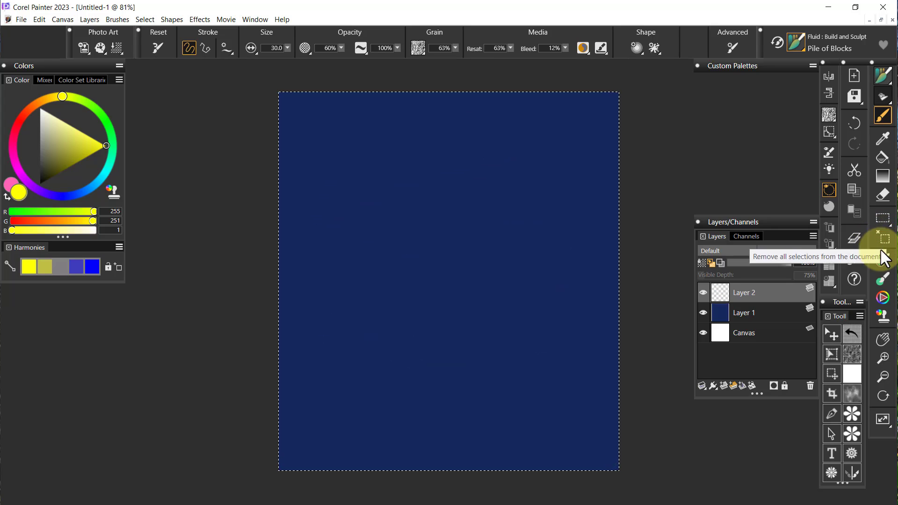
left_click(860, 257)
left_click_drag(503, 252, 516, 282)
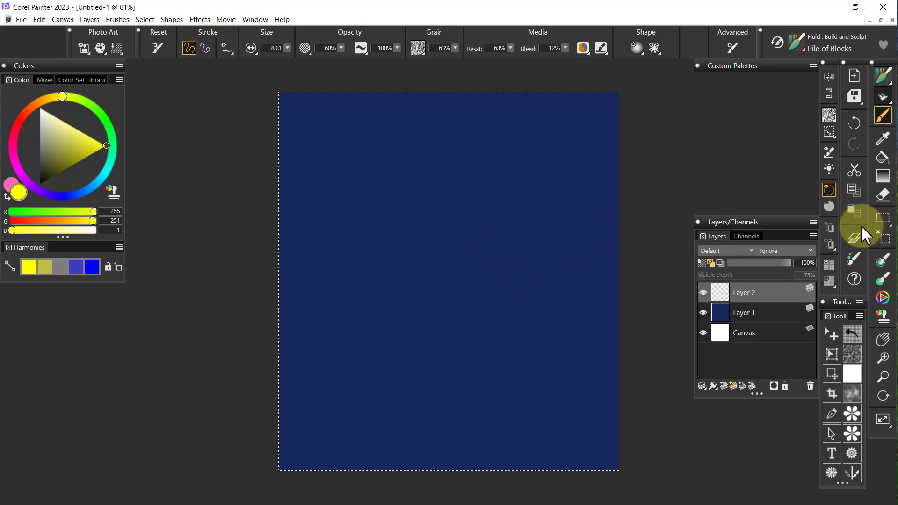
key("ctrl+d")
Step: Paint yellow strokes on Layer 2 with the enlarged Pile of Blocks brush, and open its dab preview in the advanced brush controls
mouse_move(346, 227)
left_mouse_down()
mouse_move(329, 293)
mouse_move(357, 241)
mouse_move(425, 181)
mouse_move(437, 189)
mouse_move(387, 238)
mouse_move(380, 291)
mouse_move(394, 304)
mouse_move(412, 299)
left_mouse_up()
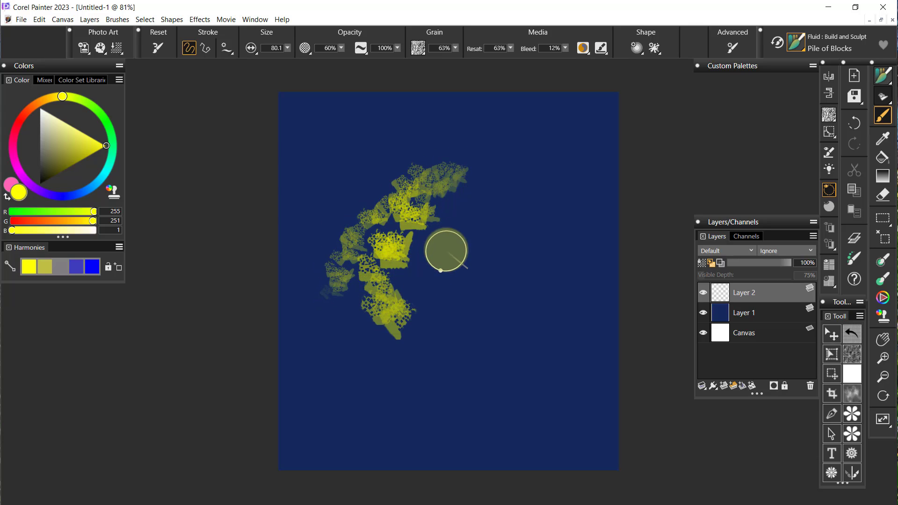
mouse_move(447, 254)
left_mouse_down()
mouse_move(473, 247)
mouse_move(512, 256)
mouse_move(505, 281)
left_mouse_up()
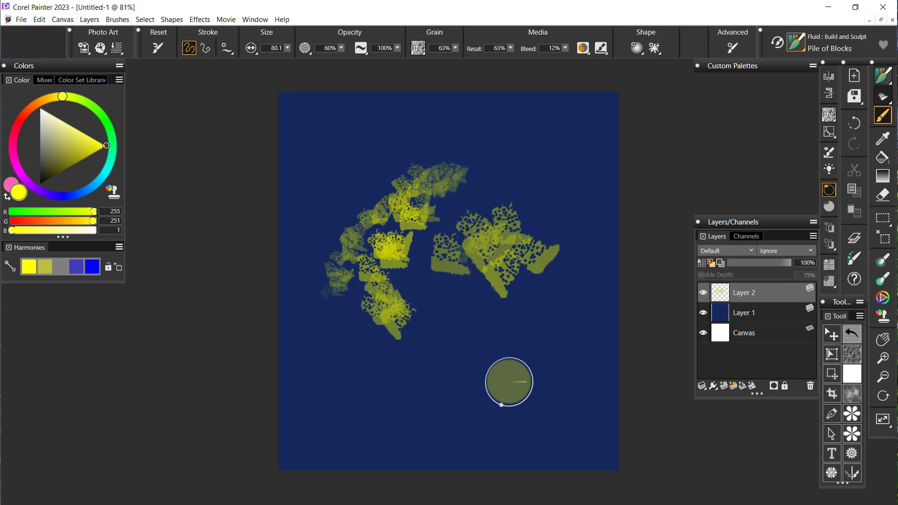
left_click(733, 47)
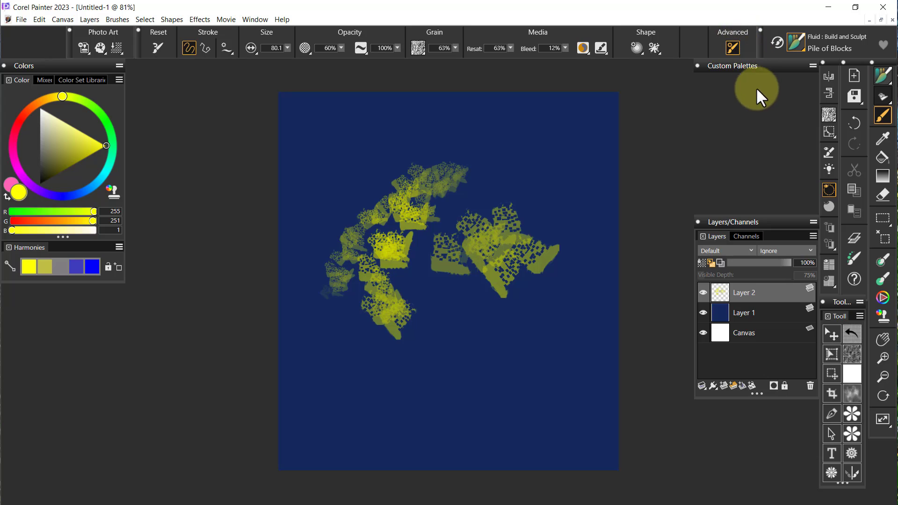
left_click(723, 80)
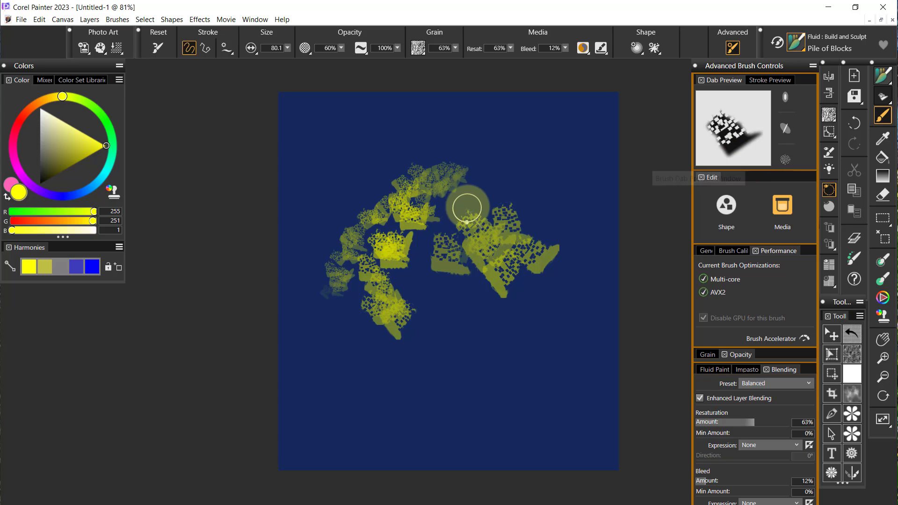
Step: Build up a dense yellow patch with the Pile of Blocks brush, and undo all the strokes on Layer 2
mouse_move(465, 207)
left_mouse_down()
mouse_move(417, 274)
mouse_move(456, 285)
mouse_move(467, 315)
mouse_move(517, 321)
mouse_move(437, 321)
mouse_move(421, 312)
mouse_move(454, 314)
mouse_move(514, 281)
mouse_move(563, 344)
mouse_move(525, 204)
left_mouse_up()
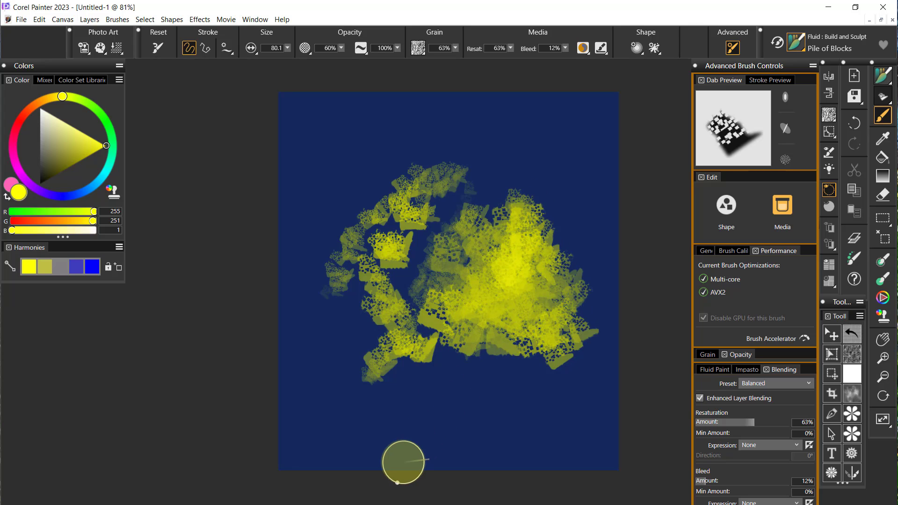
key("ctrl+z")
key("ctrl+z")
key("ctrl+z")
key("ctrl+z")
key("ctrl+z")
key("ctrl+z")
key("ctrl+z")
key("ctrl+z")
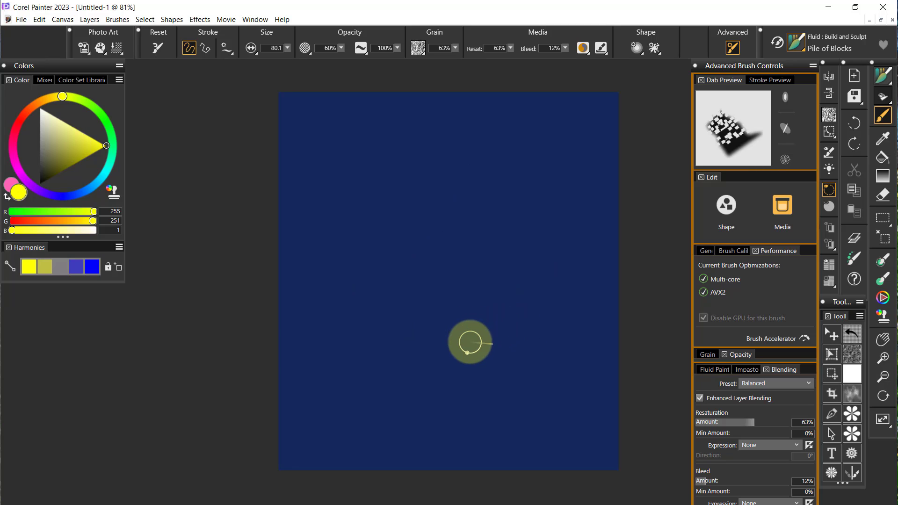
Step: Choose the Oil Sculpt brush and paint overlapping, curved yellow strokes on Layer 2 over the blue background
left_click(733, 47)
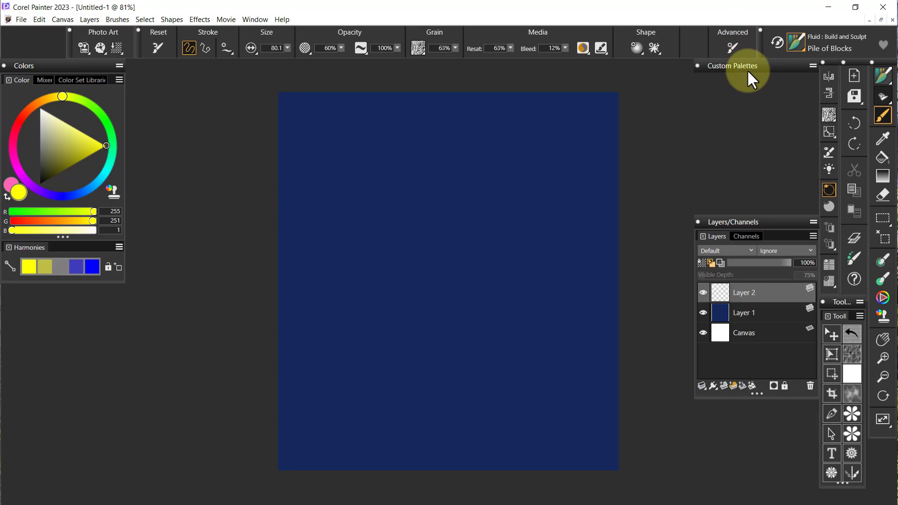
left_click(804, 45)
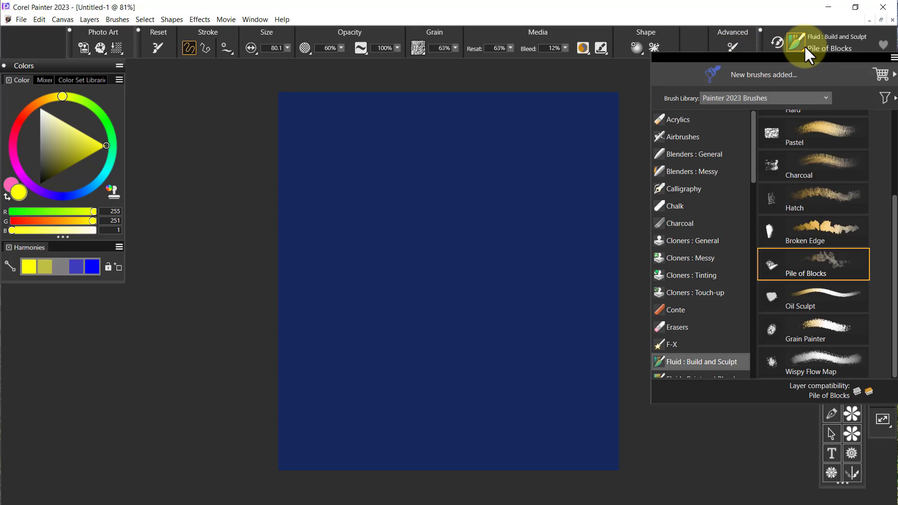
left_click(823, 295)
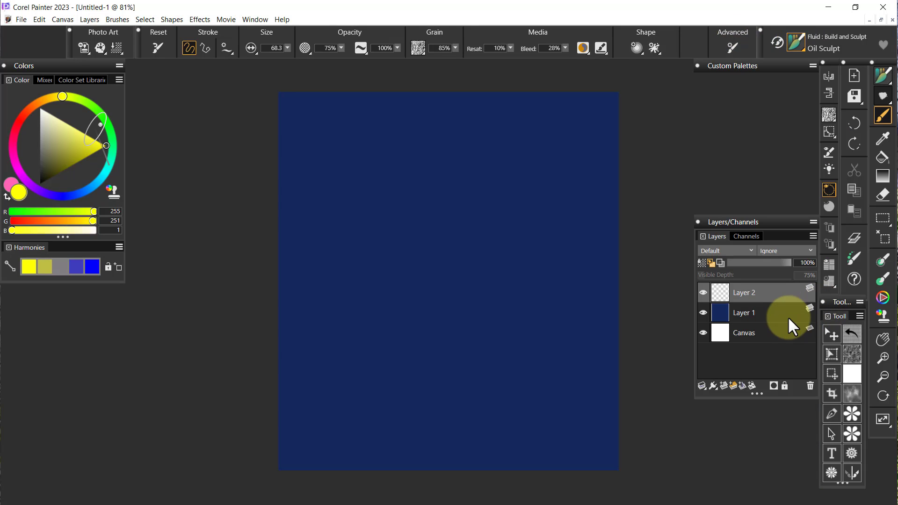
mouse_move(351, 304)
left_mouse_down()
mouse_move(397, 206)
mouse_move(532, 156)
mouse_move(426, 220)
mouse_move(496, 191)
mouse_move(445, 226)
mouse_move(427, 350)
mouse_move(427, 292)
mouse_move(451, 313)
mouse_move(467, 207)
mouse_move(487, 266)
mouse_move(505, 262)
mouse_move(525, 232)
mouse_move(393, 257)
mouse_move(493, 249)
mouse_move(409, 260)
mouse_move(381, 346)
left_mouse_up()
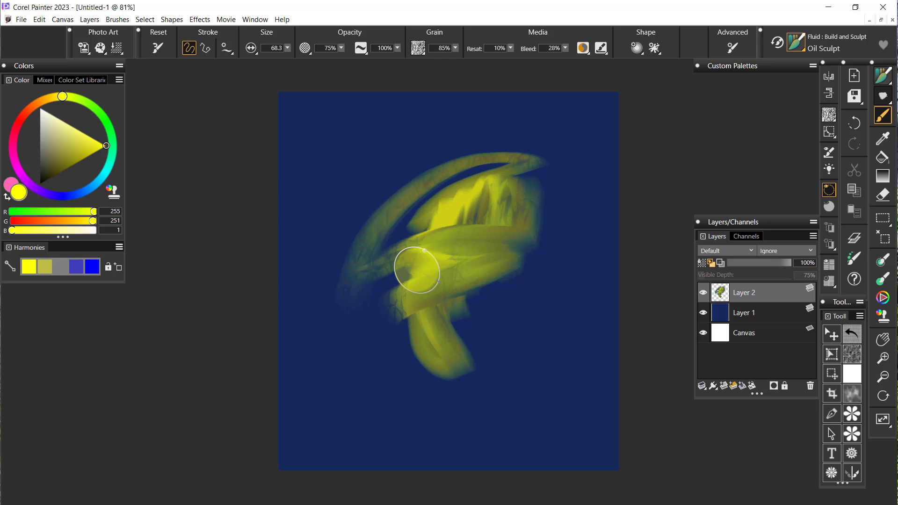
Step: Open Oil Sculpt's General settings in the advanced brush controls, and replace the test strokes with a broad diagonal yellow band
left_click(733, 45)
left_click(706, 251)
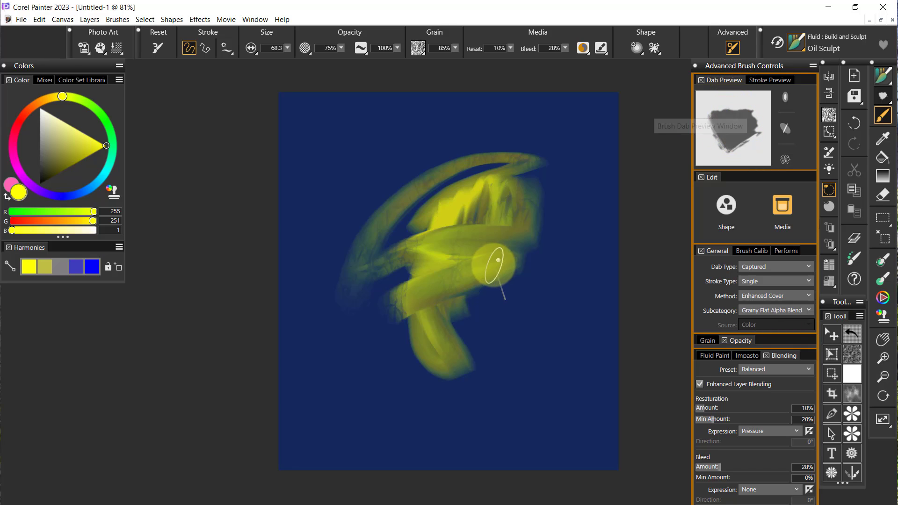
key("ctrl+z")
mouse_move(385, 259)
left_mouse_down()
mouse_move(355, 302)
mouse_move(408, 235)
mouse_move(493, 177)
mouse_move(497, 184)
mouse_move(437, 221)
mouse_move(381, 297)
mouse_move(477, 203)
mouse_move(507, 190)
mouse_move(426, 269)
mouse_move(383, 329)
mouse_move(467, 239)
mouse_move(529, 190)
mouse_move(389, 336)
left_mouse_up()
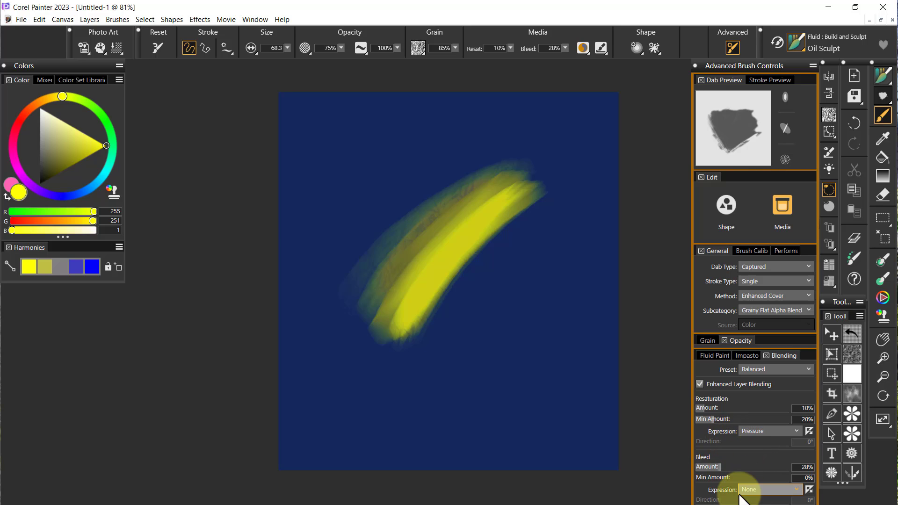
Step: Turn off Brush Loading for Oil Sculpt and paint a fan of overlapping yellow strokes beside the diagonal band
left_click(726, 80)
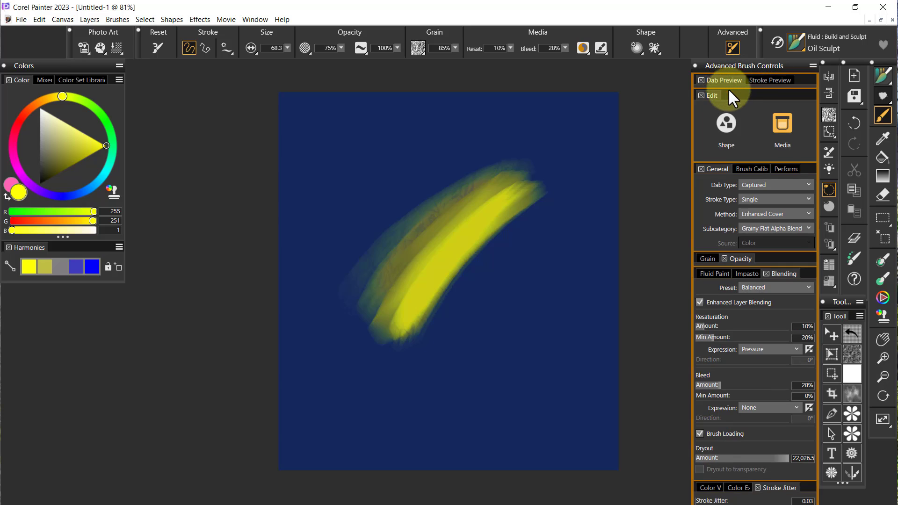
left_click(719, 168)
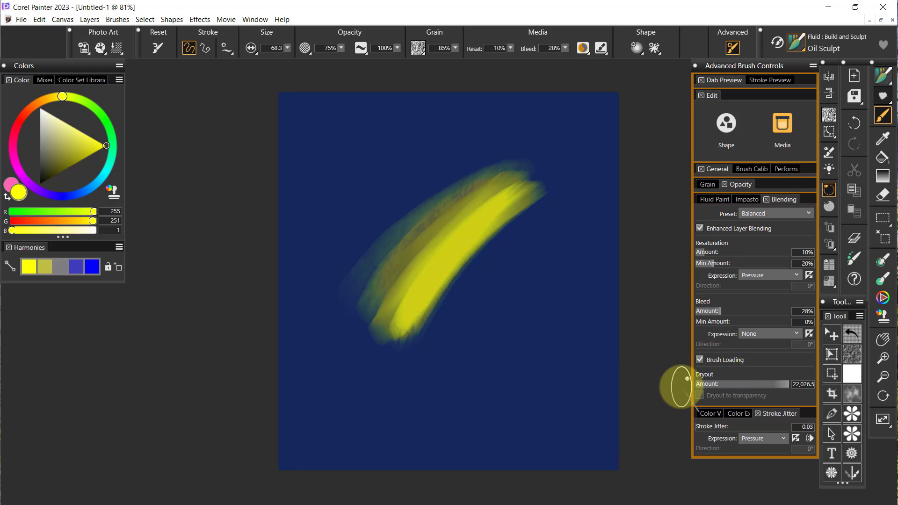
left_click(700, 360)
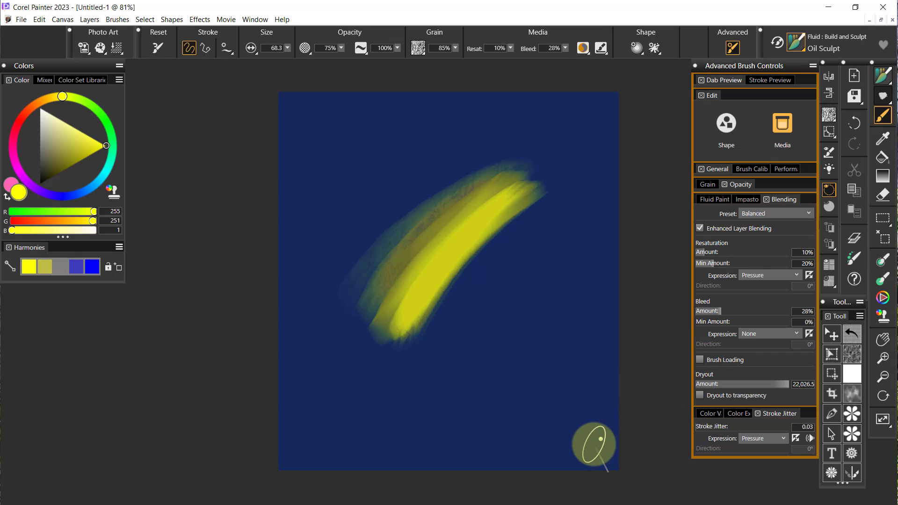
mouse_move(444, 376)
left_mouse_down()
mouse_move(507, 285)
mouse_move(592, 228)
left_mouse_up()
mouse_move(533, 265)
left_mouse_down()
mouse_move(474, 363)
mouse_move(576, 244)
mouse_move(580, 256)
mouse_move(539, 295)
mouse_move(498, 367)
mouse_move(540, 317)
mouse_move(578, 293)
mouse_move(532, 328)
mouse_move(562, 338)
mouse_move(500, 355)
mouse_move(549, 369)
mouse_move(508, 370)
mouse_move(465, 385)
mouse_move(533, 377)
mouse_move(464, 398)
mouse_move(537, 401)
left_mouse_up()
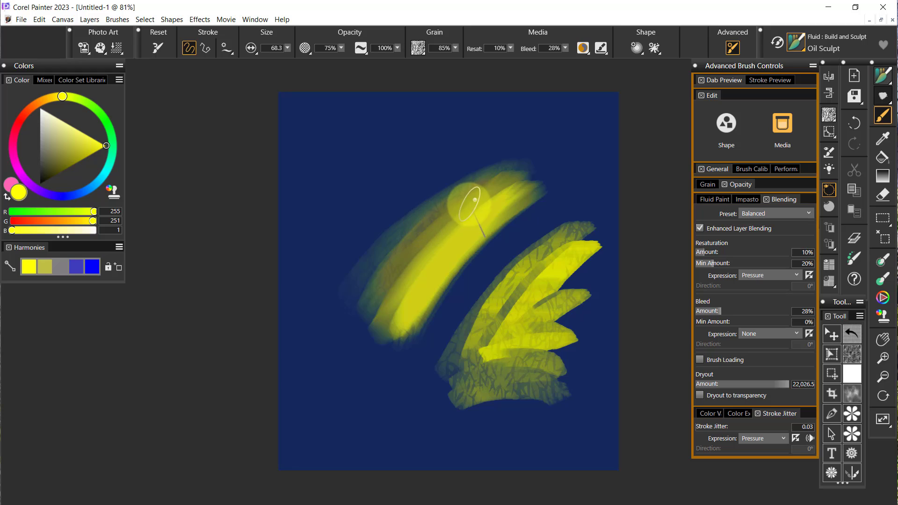
Step: Undo all the Oil Sculpt strokes on Layer 2 and turn Brush Loading back on
key("ctrl+z")
key("ctrl+z")
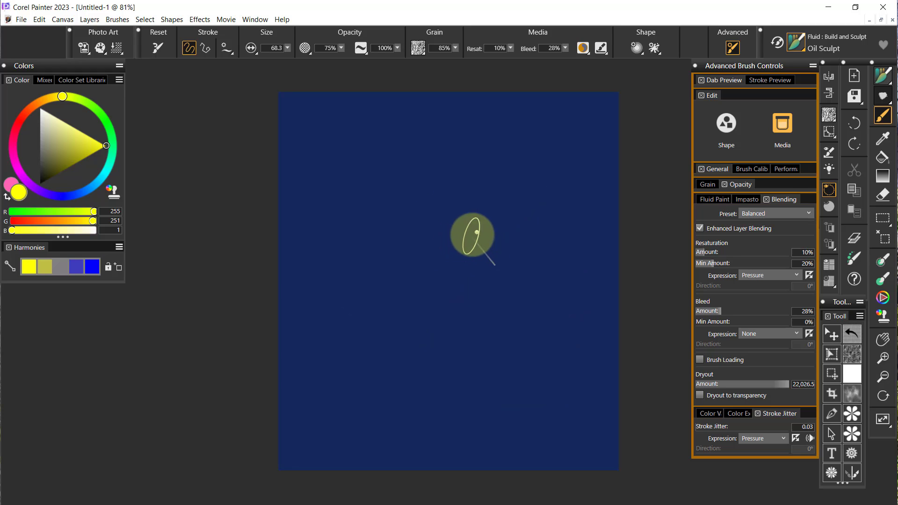
left_click(700, 360)
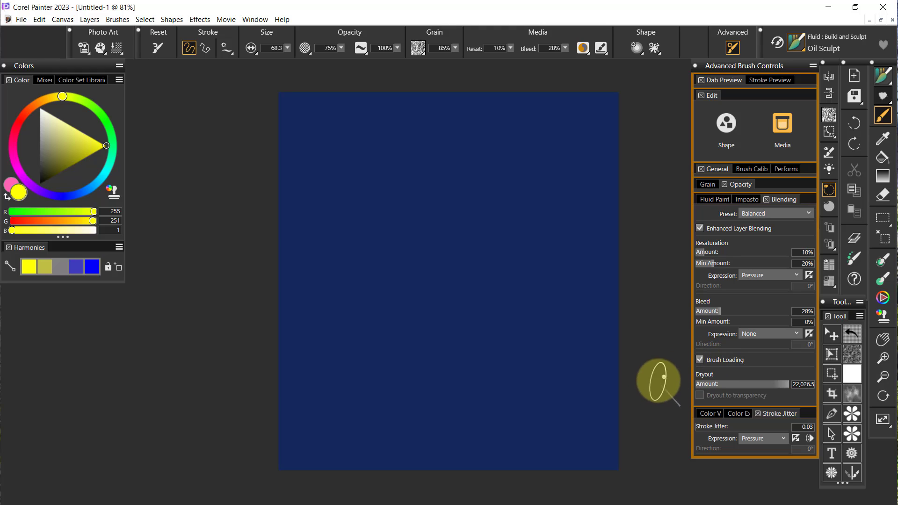
Step: Turn Brush Loading off again and paint two separate groups of diagonal yellow strokes with Oil Sculpt
mouse_move(700, 358)
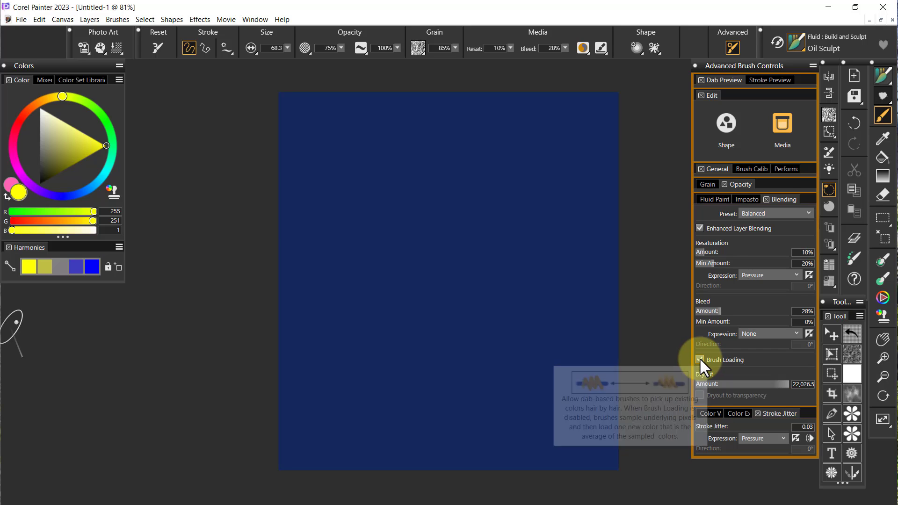
left_click(700, 359)
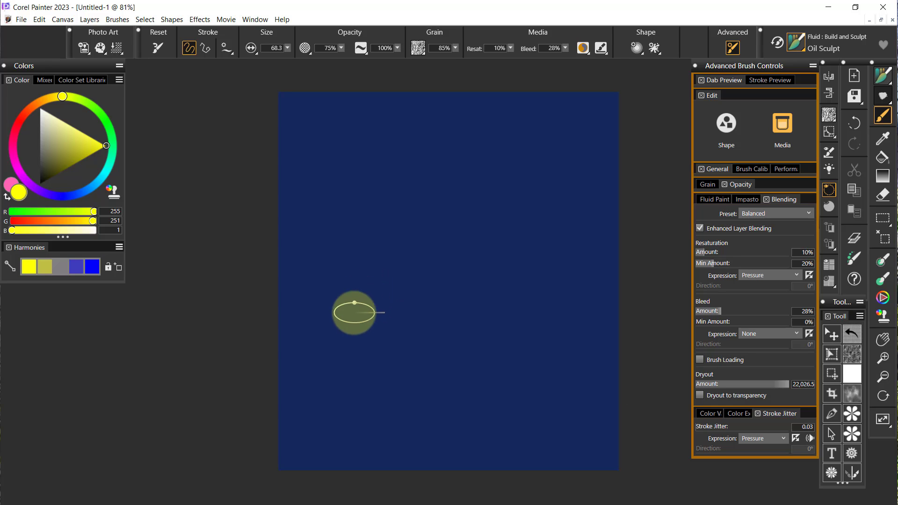
mouse_move(347, 314)
left_mouse_down()
mouse_move(383, 259)
mouse_move(485, 162)
mouse_move(399, 253)
mouse_move(355, 316)
mouse_move(455, 206)
mouse_move(394, 314)
mouse_move(483, 265)
mouse_move(567, 192)
mouse_move(484, 287)
mouse_move(461, 331)
mouse_move(491, 286)
left_mouse_up()
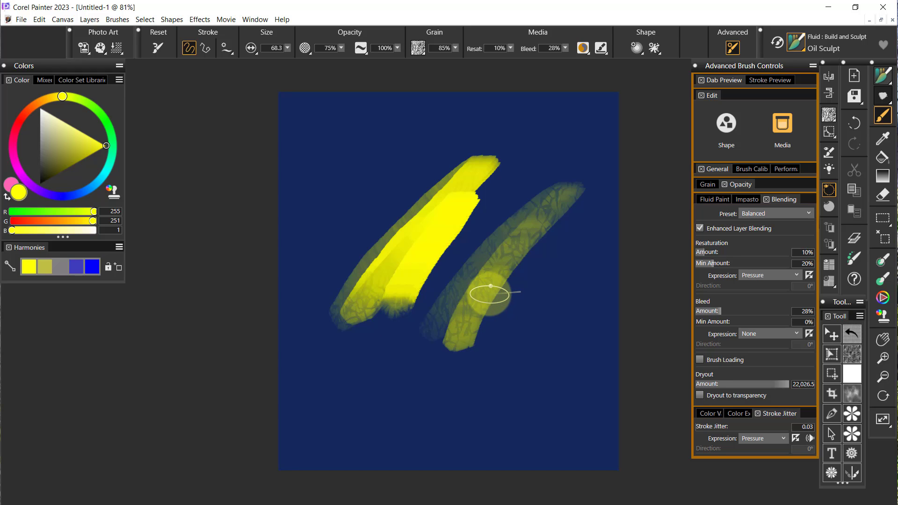
Step: Turn on Brush Loading and paint a blended yellow patch below the existing diagonal strokes for comparison
left_click(700, 359)
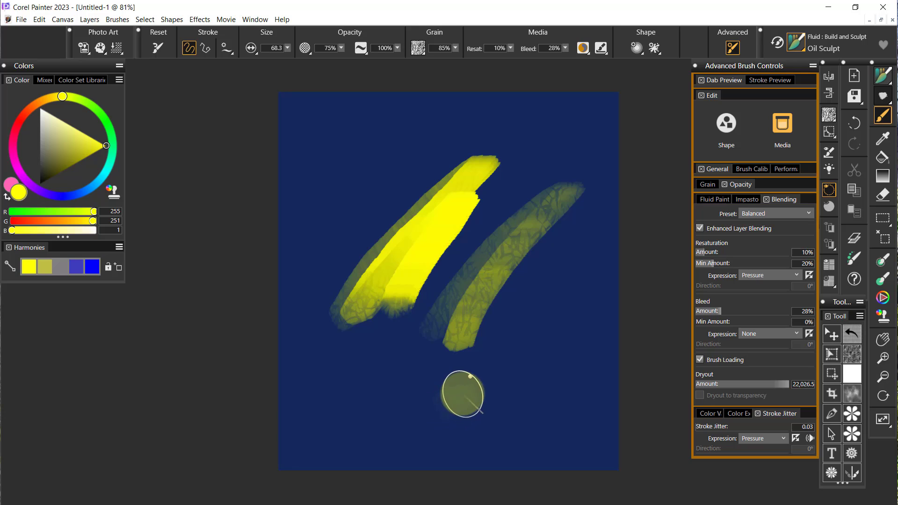
mouse_move(463, 395)
left_mouse_down()
mouse_move(599, 272)
mouse_move(470, 412)
mouse_move(537, 321)
mouse_move(587, 287)
mouse_move(491, 372)
mouse_move(466, 411)
left_mouse_up()
mouse_move(494, 382)
left_mouse_down()
mouse_move(602, 287)
mouse_move(475, 419)
mouse_move(602, 295)
mouse_move(470, 419)
mouse_move(541, 308)
mouse_move(430, 403)
mouse_move(547, 282)
mouse_move(421, 411)
left_mouse_up()
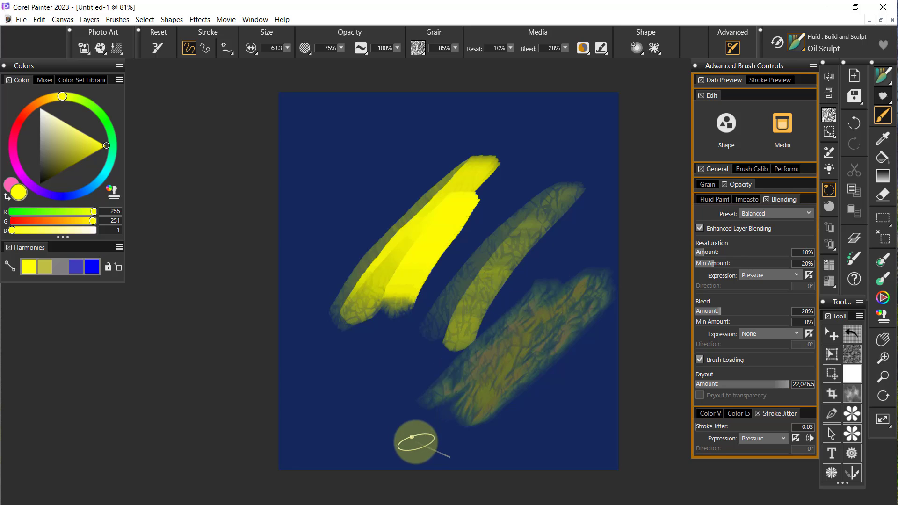
Step: Check Oil Sculpt's Color Variability and Color Expression settings, and undo all the yellow strokes on Layer 2
left_click(712, 412)
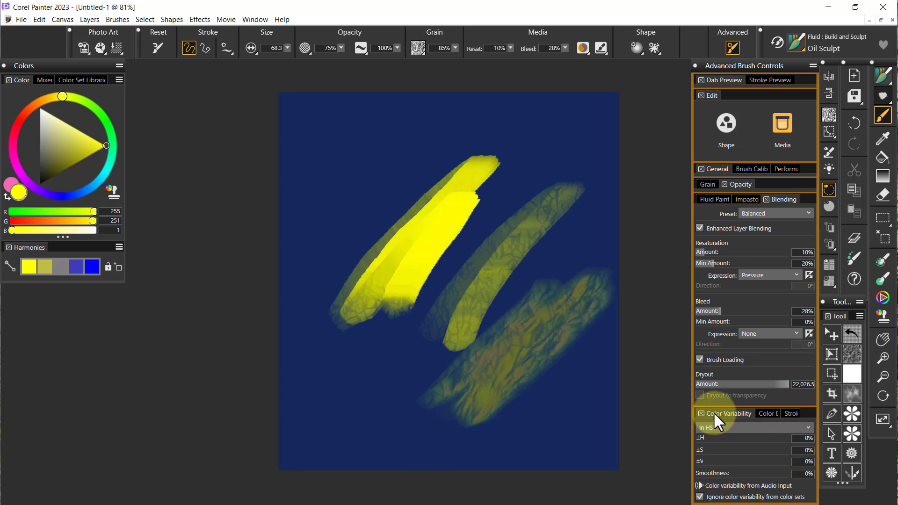
left_click(768, 412)
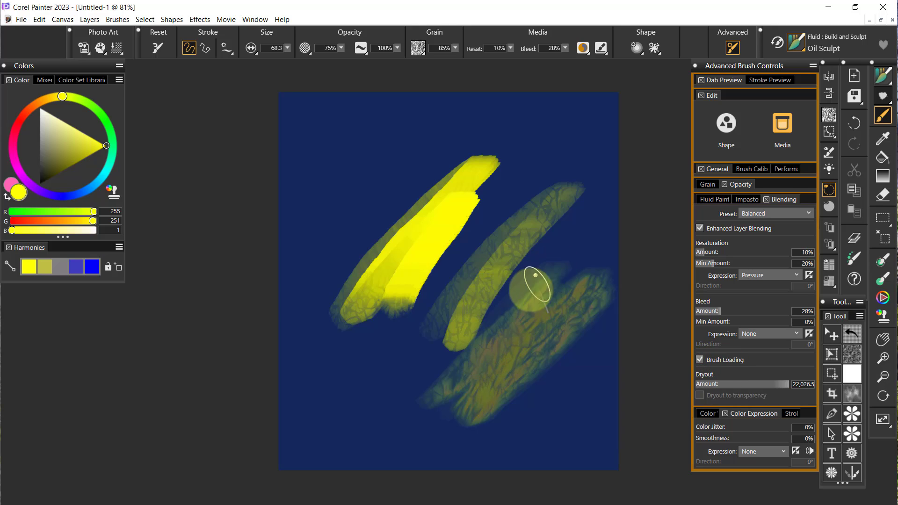
key("ctrl+z")
key("ctrl+z")
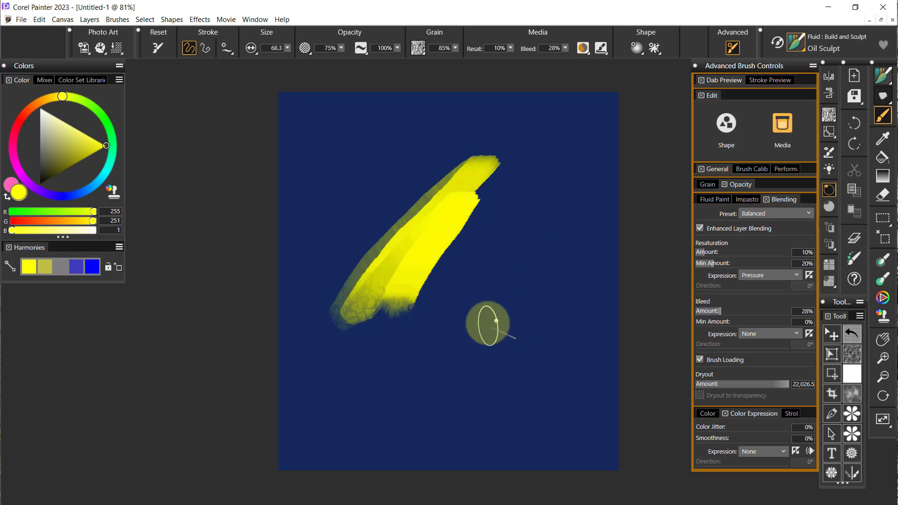
key("ctrl+z")
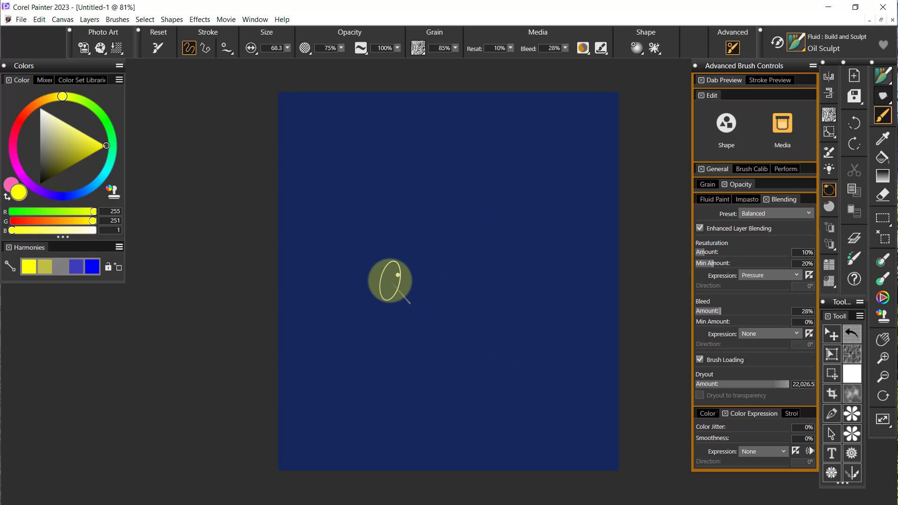
Step: Set the painting colour to magenta (255, 1, 229) and paint broad diagonal Oil Sculpt strokes across the blue background
left_click(16, 166)
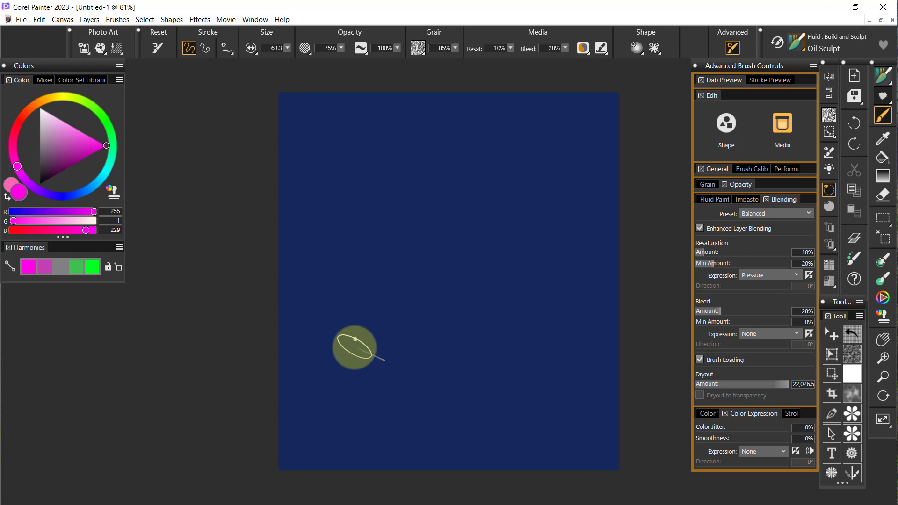
mouse_move(344, 358)
left_mouse_down()
mouse_move(482, 215)
mouse_move(515, 198)
left_mouse_up()
mouse_move(462, 242)
left_mouse_down()
mouse_move(358, 362)
mouse_move(507, 213)
mouse_move(390, 364)
mouse_move(513, 217)
mouse_move(388, 390)
mouse_move(443, 307)
mouse_move(517, 232)
mouse_move(399, 389)
mouse_move(420, 352)
mouse_move(528, 241)
mouse_move(421, 376)
mouse_move(532, 240)
mouse_move(415, 393)
mouse_move(472, 309)
mouse_move(529, 250)
mouse_move(418, 384)
left_mouse_up()
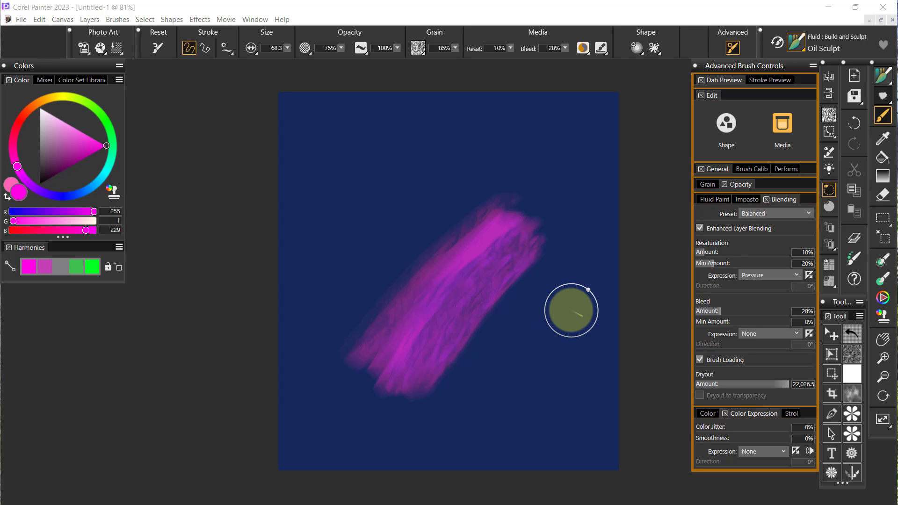
Step: Choose the Grain Painter brush and paint an arched, textured magenta stroke above the Oil Sculpt marks
left_click(797, 44)
left_click(828, 330)
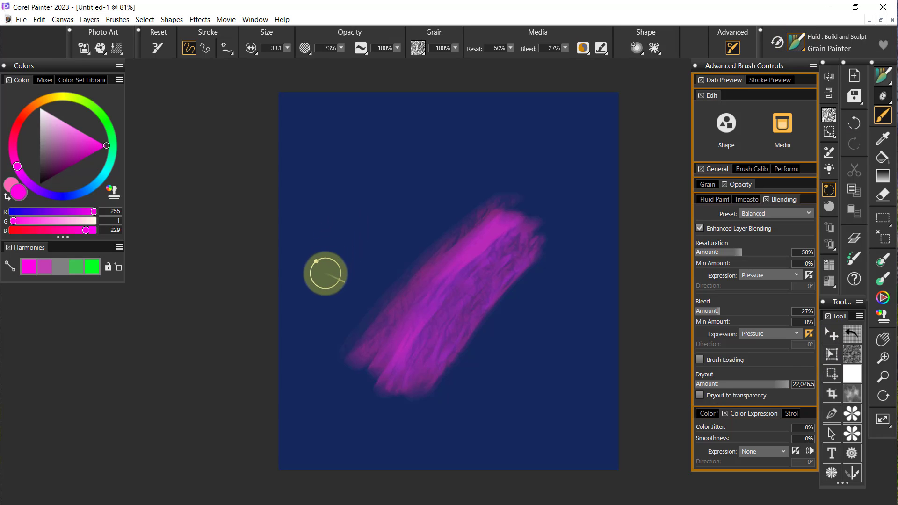
mouse_move(326, 278)
left_mouse_down()
mouse_move(411, 163)
mouse_move(481, 130)
mouse_move(364, 225)
mouse_move(452, 175)
mouse_move(551, 149)
mouse_move(396, 199)
mouse_move(476, 144)
mouse_move(414, 210)
left_mouse_up()
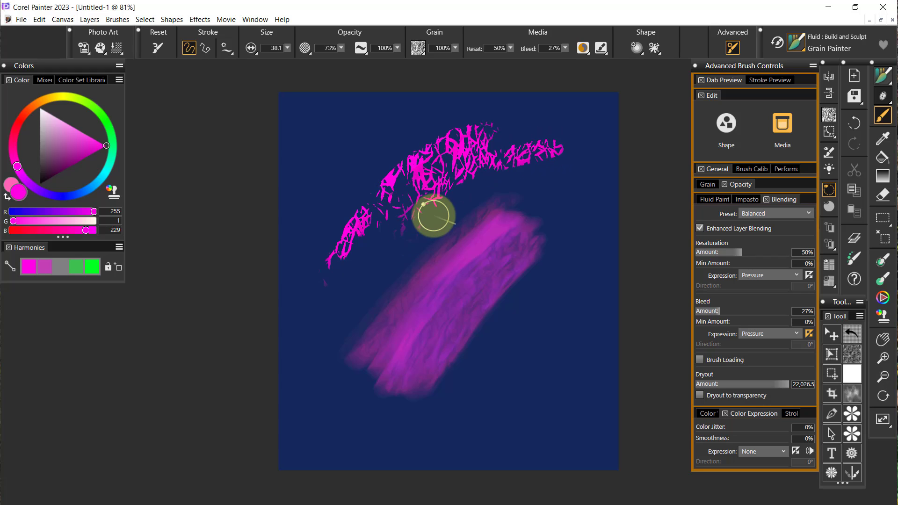
Step: Clear the marks from Layer 2 and paint magenta Grain Painter strokes with a finer grain texture
left_click(848, 332)
key("ctrl+z")
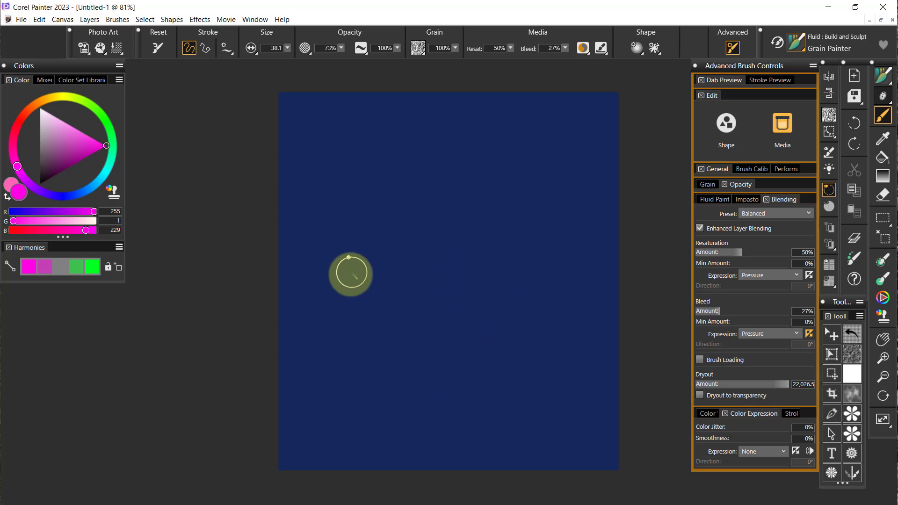
mouse_move(329, 348)
left_mouse_down()
mouse_move(370, 257)
mouse_move(428, 183)
mouse_move(517, 143)
mouse_move(524, 151)
mouse_move(410, 211)
mouse_move(550, 188)
mouse_move(438, 226)
mouse_move(432, 237)
mouse_move(496, 206)
mouse_move(447, 244)
mouse_move(413, 294)
mouse_move(490, 217)
mouse_move(429, 295)
mouse_move(490, 221)
mouse_move(460, 259)
mouse_move(444, 302)
mouse_move(497, 231)
mouse_move(478, 261)
mouse_move(480, 275)
mouse_move(511, 228)
mouse_move(469, 297)
mouse_move(521, 232)
mouse_move(486, 283)
mouse_move(523, 240)
mouse_move(455, 243)
mouse_move(533, 210)
mouse_move(503, 209)
mouse_move(497, 240)
left_mouse_up()
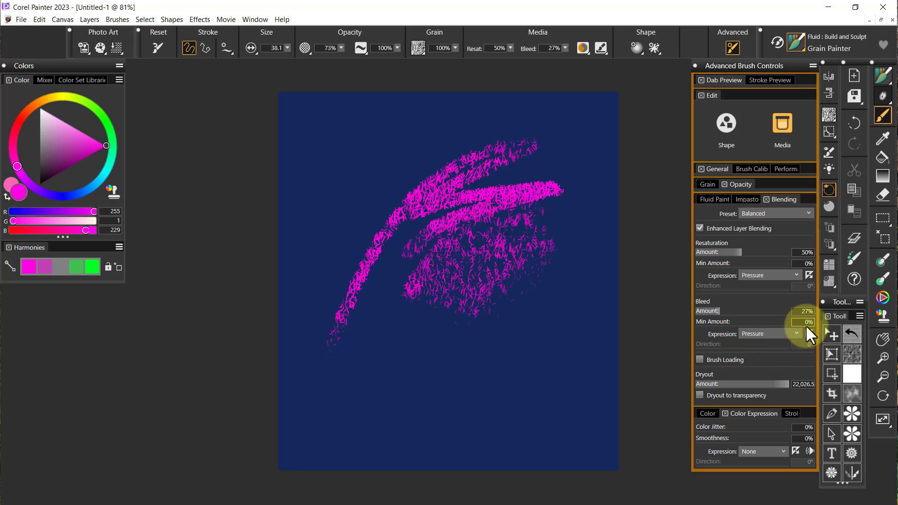
Step: Close the advanced brush controls, hide Layer 1 to view the strokes on white, and undo them all
left_click(740, 42)
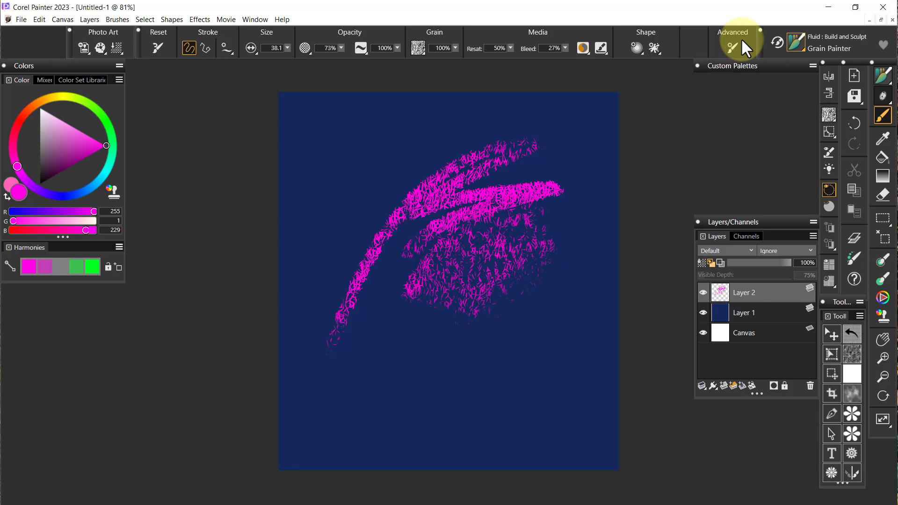
left_click(704, 311)
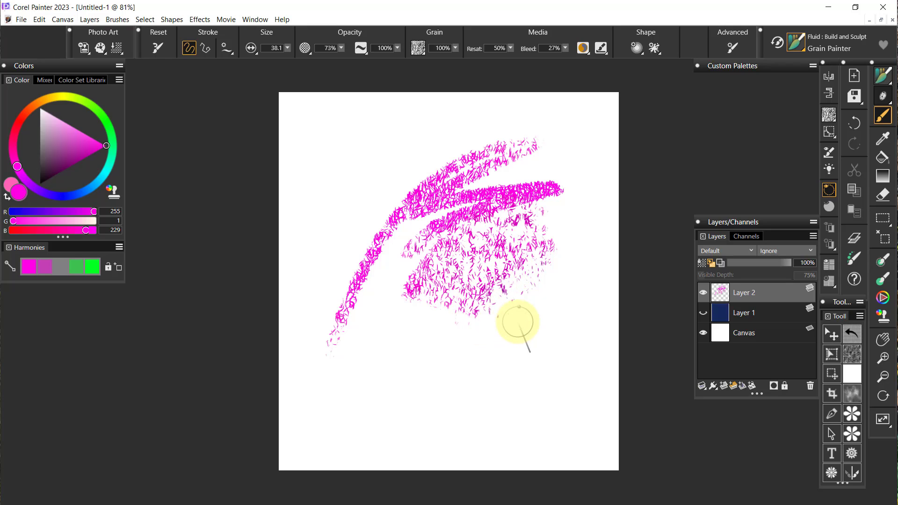
key("ctrl+z")
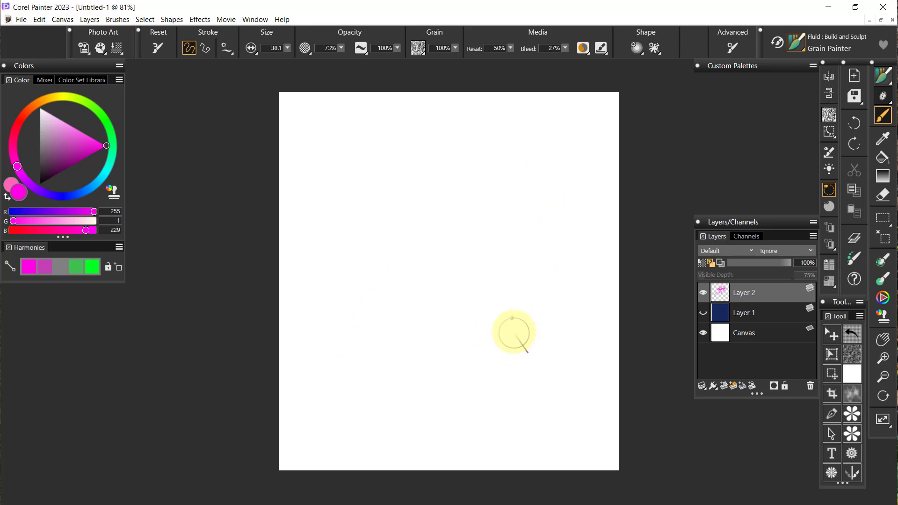
Step: With Layer 1 shown again, paint a patch of magenta Grain Painter strokes on Layer 2, and hide Layer 1
left_click(703, 312)
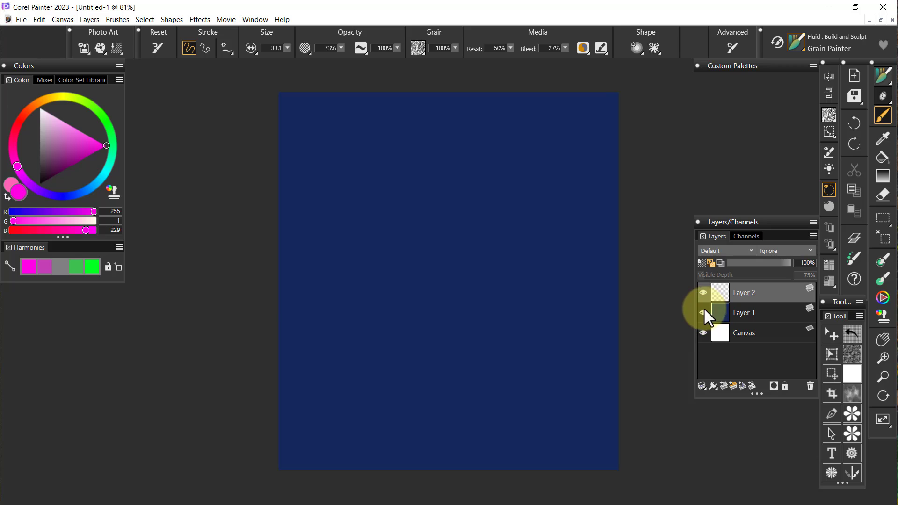
mouse_move(357, 311)
left_mouse_down()
mouse_move(465, 199)
mouse_move(382, 281)
mouse_move(450, 223)
mouse_move(374, 307)
mouse_move(456, 222)
mouse_move(382, 301)
mouse_move(435, 248)
mouse_move(396, 301)
mouse_move(459, 235)
mouse_move(384, 324)
mouse_move(472, 227)
mouse_move(394, 325)
mouse_move(476, 237)
mouse_move(430, 292)
mouse_move(463, 259)
mouse_move(438, 299)
mouse_move(494, 242)
mouse_move(429, 331)
mouse_move(507, 242)
mouse_move(430, 342)
mouse_move(516, 246)
mouse_move(437, 351)
mouse_move(519, 261)
mouse_move(454, 341)
mouse_move(529, 264)
mouse_move(468, 342)
mouse_move(524, 280)
mouse_move(494, 322)
mouse_move(521, 312)
mouse_move(486, 364)
mouse_move(552, 293)
mouse_move(491, 380)
mouse_move(566, 297)
mouse_move(497, 393)
mouse_move(586, 293)
mouse_move(518, 379)
mouse_move(587, 309)
mouse_move(527, 327)
left_mouse_up()
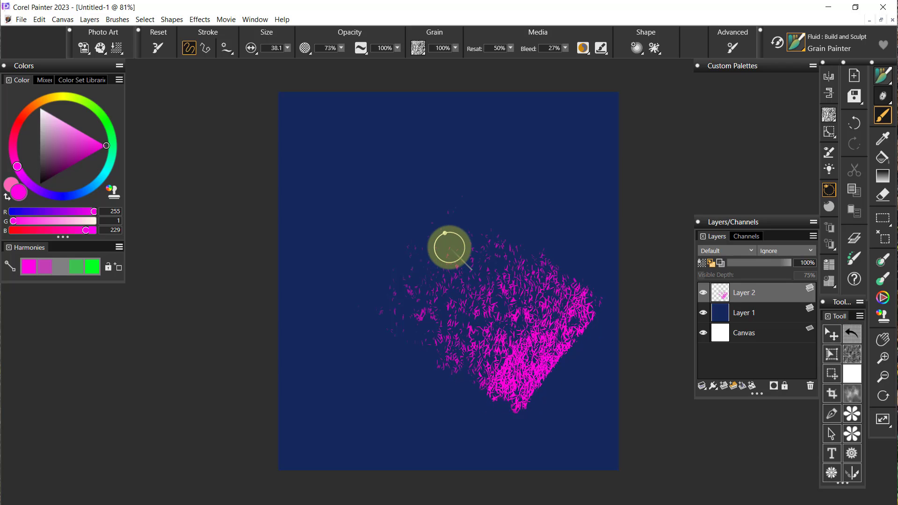
left_click(704, 313)
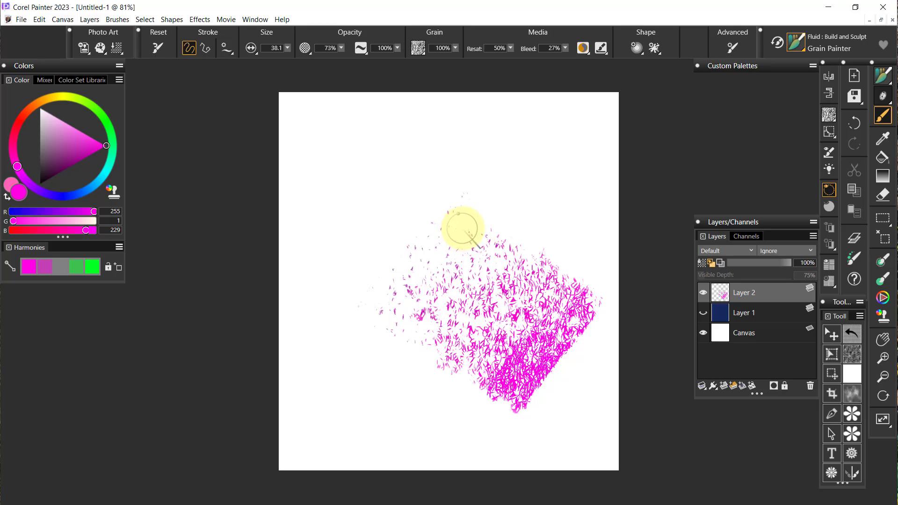
Step: Undo the magenta patch and set the Greenery paper texture to 400% scale, 400% contrast and 22% brightness
key("ctrl+z")
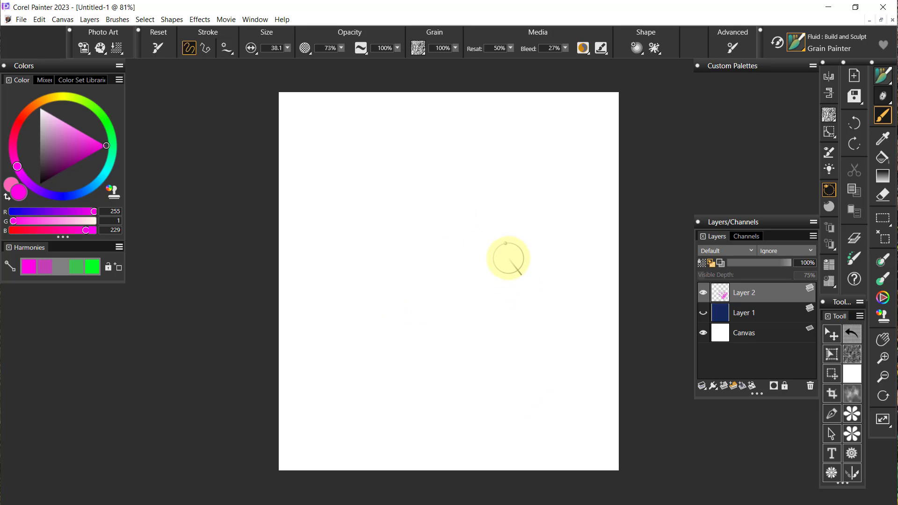
left_click(419, 48)
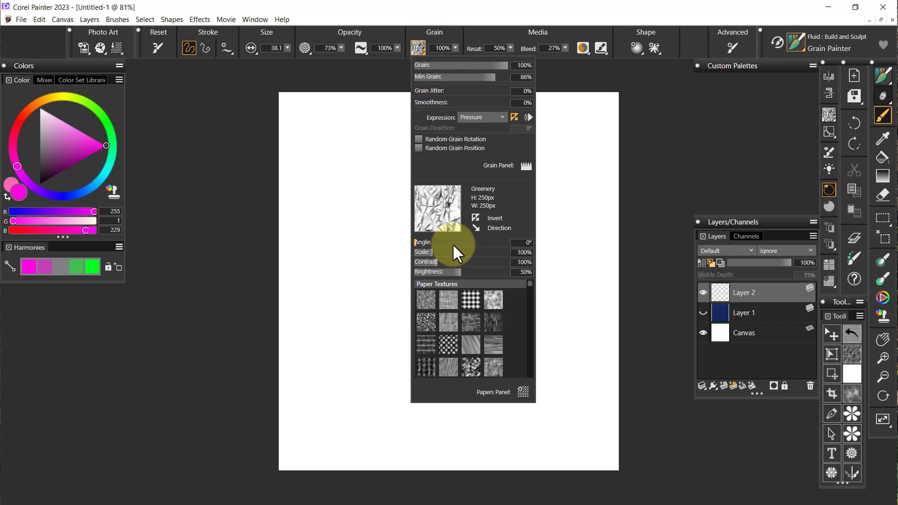
left_click_drag(433, 253, 515, 254)
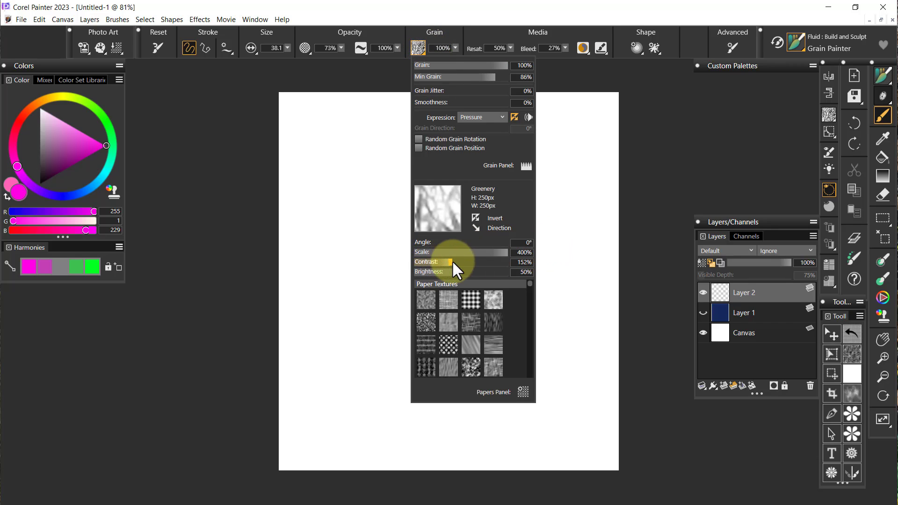
left_click_drag(452, 260, 515, 251)
left_click_drag(463, 271, 433, 270)
left_click(652, 219)
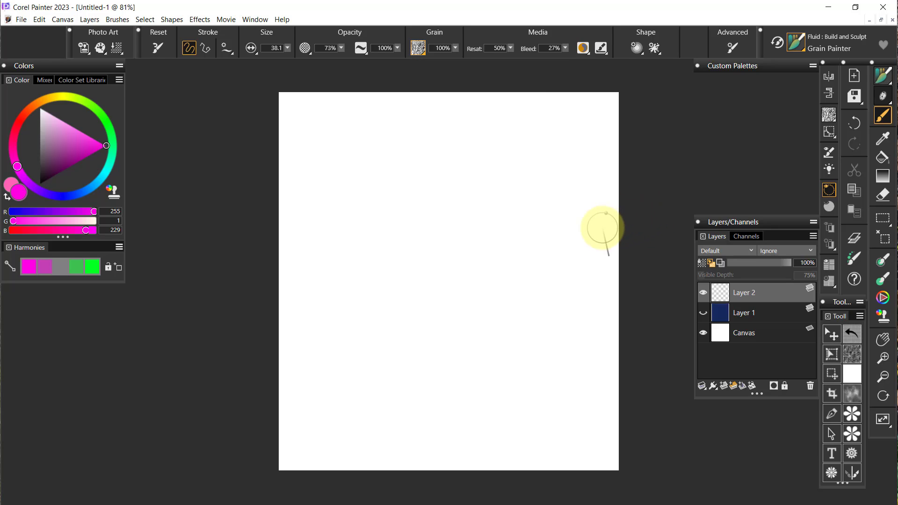
Step: Show Layer 1, paint a large diamond-shaped patch of coarse-grained magenta strokes on Layer 2, and hide Layer 1
left_click(703, 313)
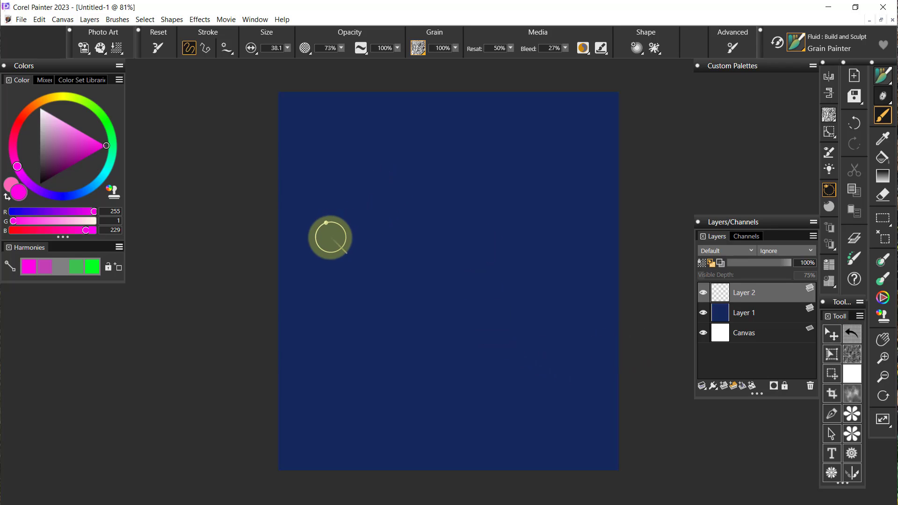
left_click_drag(331, 237, 468, 135)
mouse_move(340, 241)
left_mouse_down()
mouse_move(459, 156)
mouse_move(346, 257)
mouse_move(479, 161)
mouse_move(380, 241)
mouse_move(358, 271)
mouse_move(493, 169)
mouse_move(397, 251)
mouse_move(368, 290)
mouse_move(513, 177)
mouse_move(413, 261)
mouse_move(368, 323)
mouse_move(476, 224)
mouse_move(542, 181)
mouse_move(450, 260)
mouse_move(384, 334)
mouse_move(545, 207)
mouse_move(447, 288)
mouse_move(393, 353)
mouse_move(566, 219)
mouse_move(470, 297)
mouse_move(401, 378)
mouse_move(572, 235)
mouse_move(432, 389)
mouse_move(580, 255)
mouse_move(452, 402)
mouse_move(591, 274)
mouse_move(487, 393)
left_mouse_up()
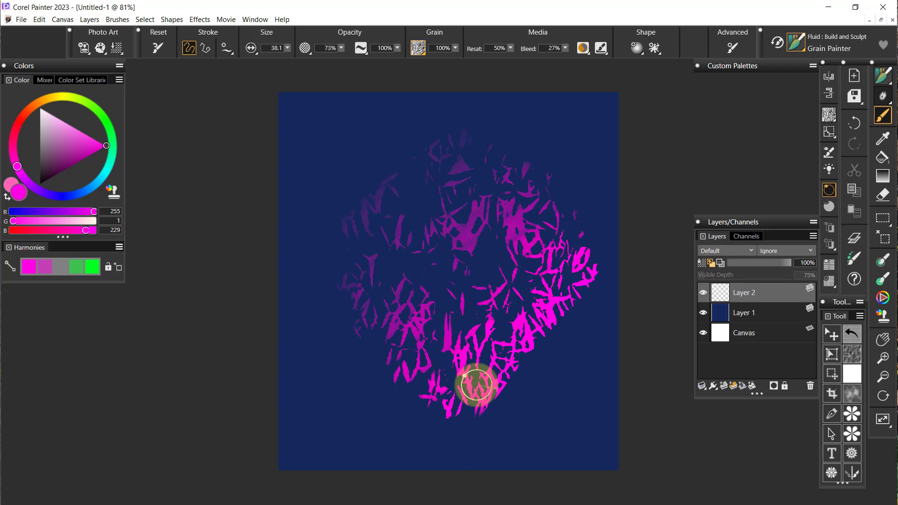
left_click(703, 311)
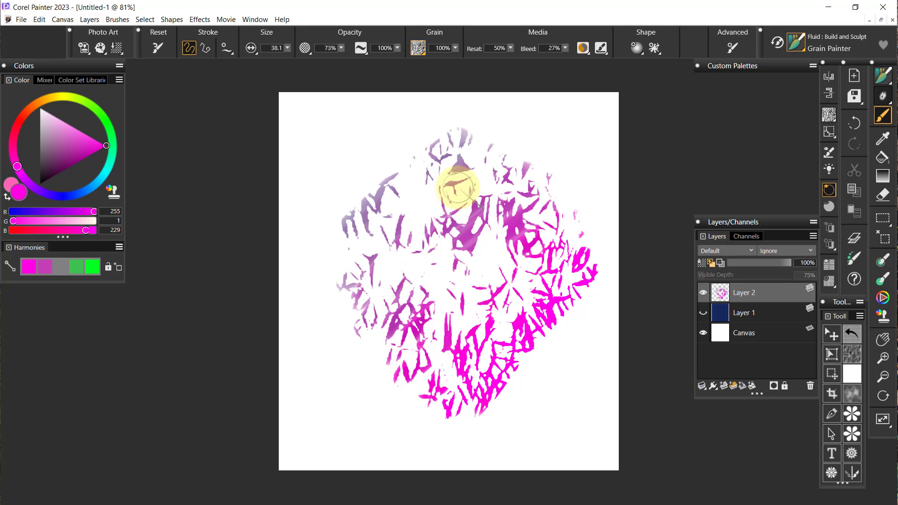
Step: Undo the coarse-grained strokes, reset the Grain Painter brush and switch to the Wispy Flow Map brush
key("ctrl+z")
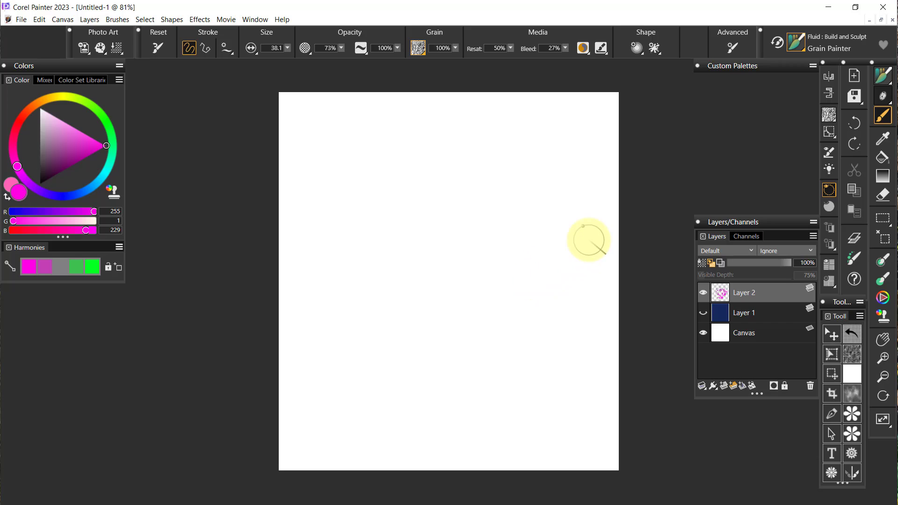
left_click(801, 46)
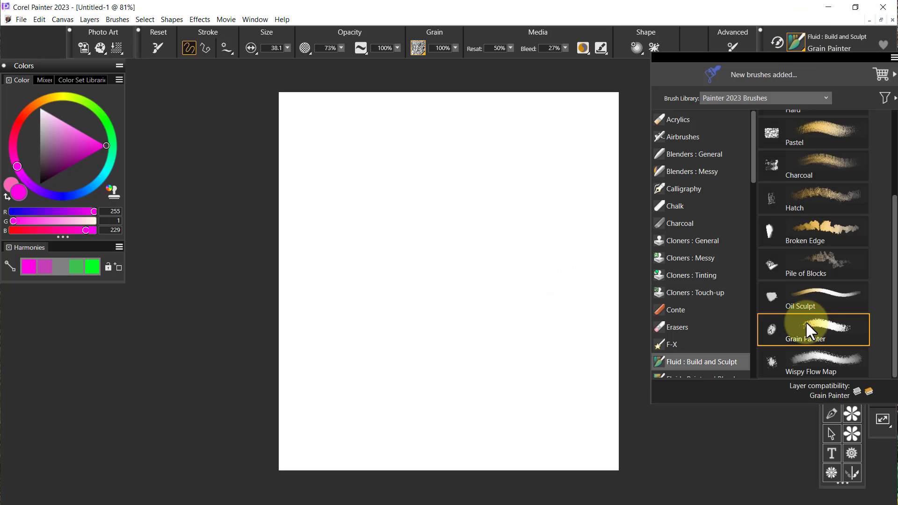
left_click(159, 48)
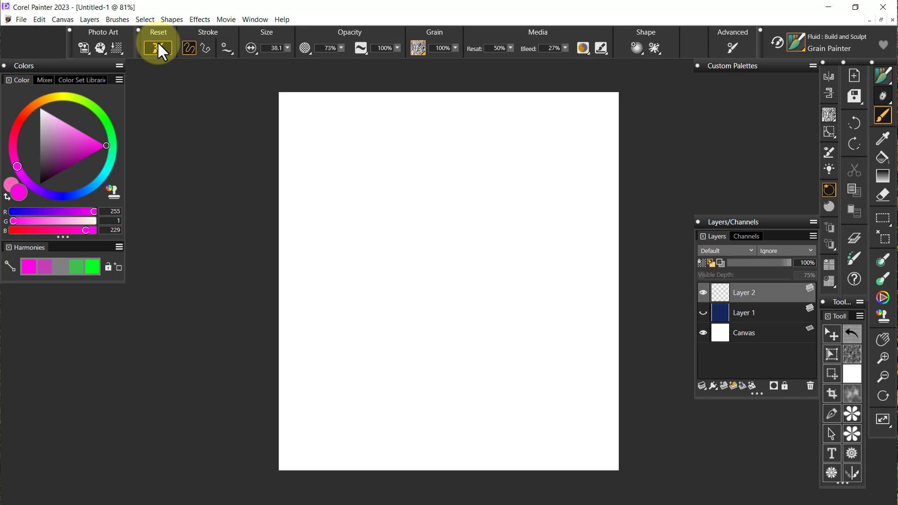
left_click(796, 43)
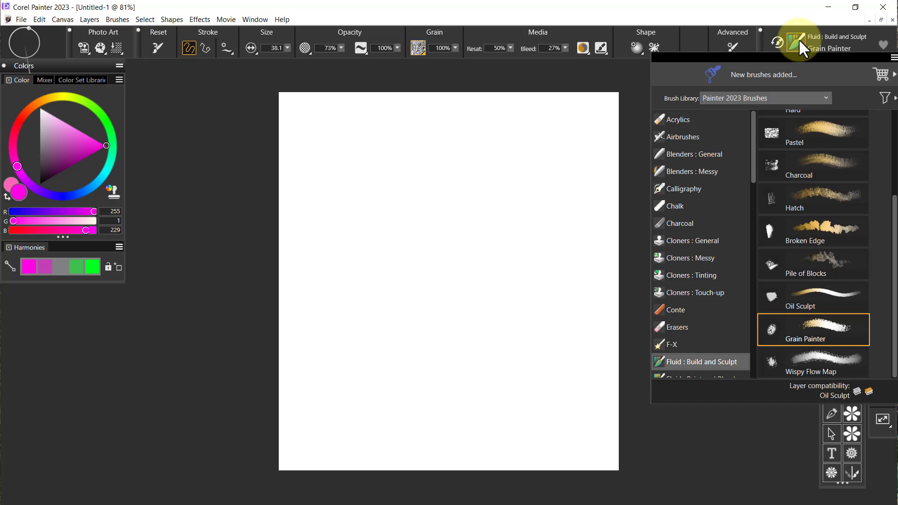
left_click(835, 361)
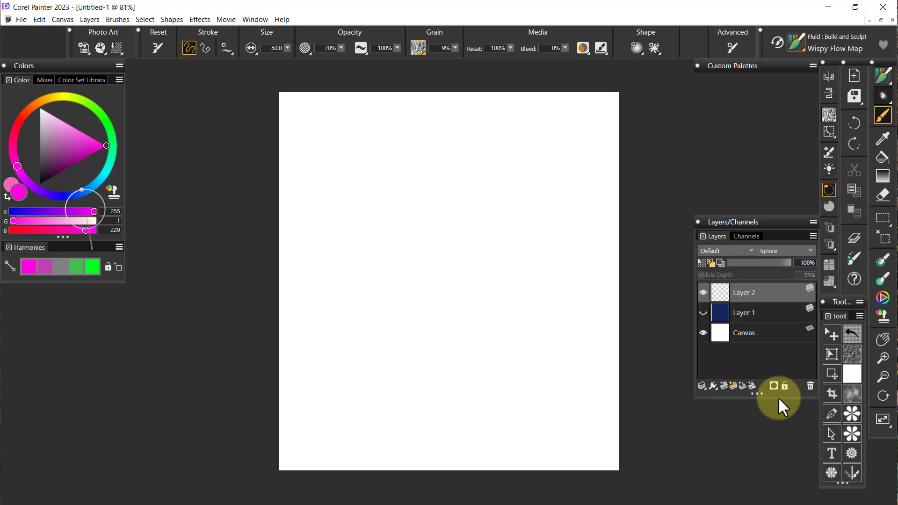
Step: Open the flow map library from the grain settings and choose the Madness flow map with its scale set to 274%
left_click(419, 51)
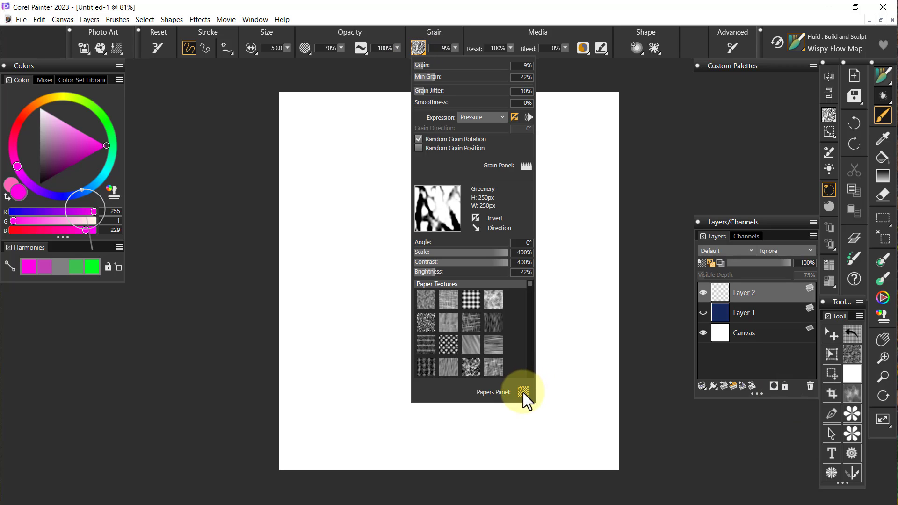
left_click(515, 411)
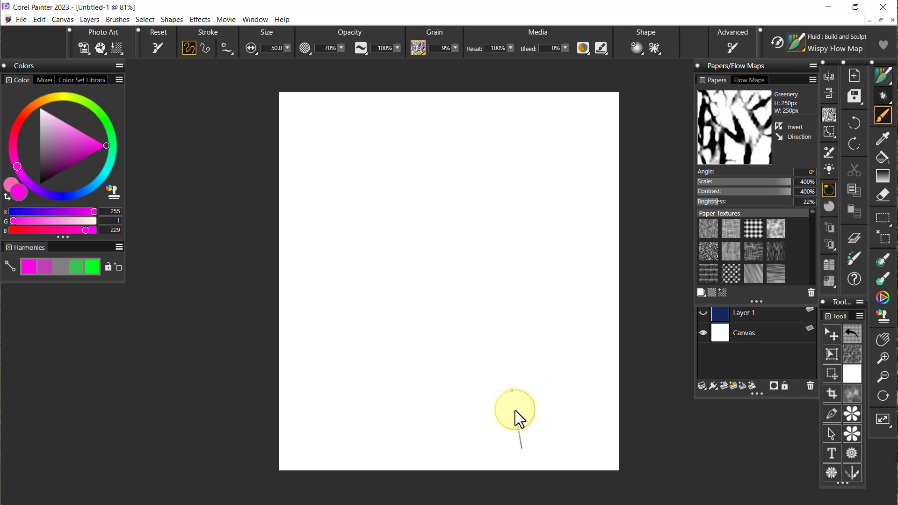
left_click(749, 79)
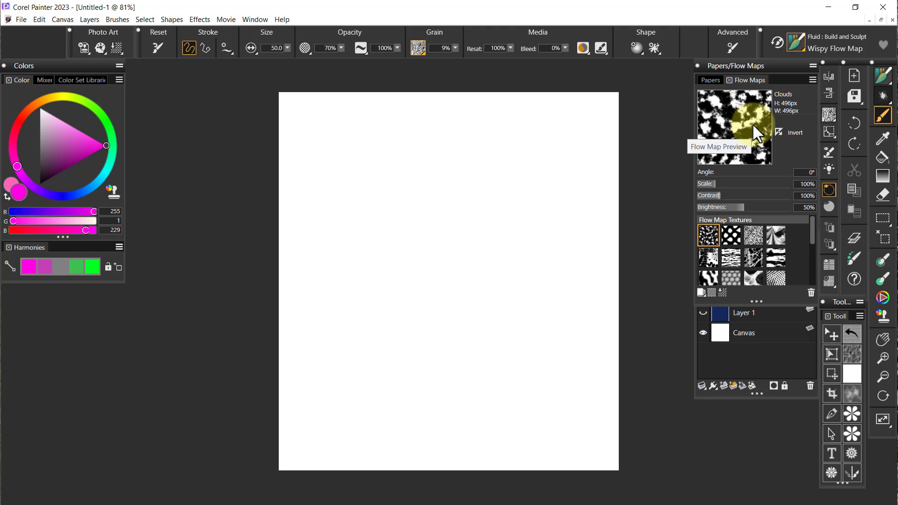
left_click(709, 257)
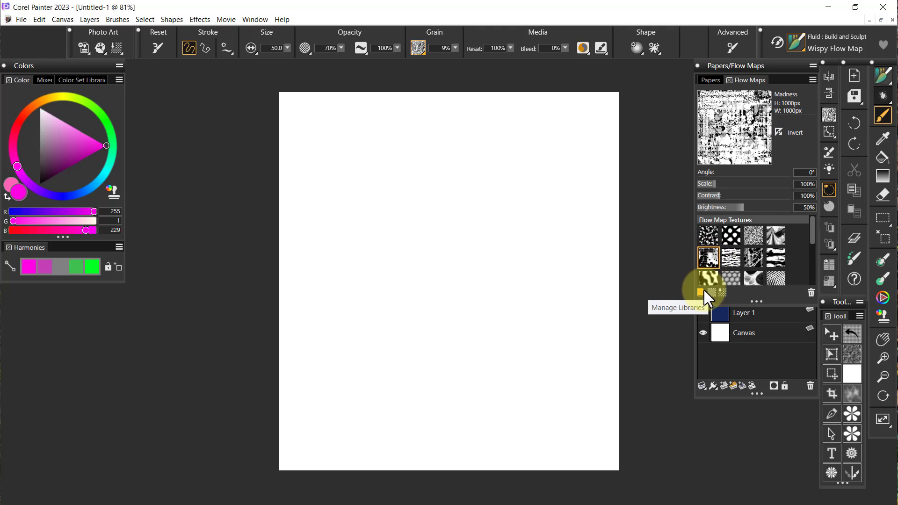
left_click_drag(717, 183, 758, 183)
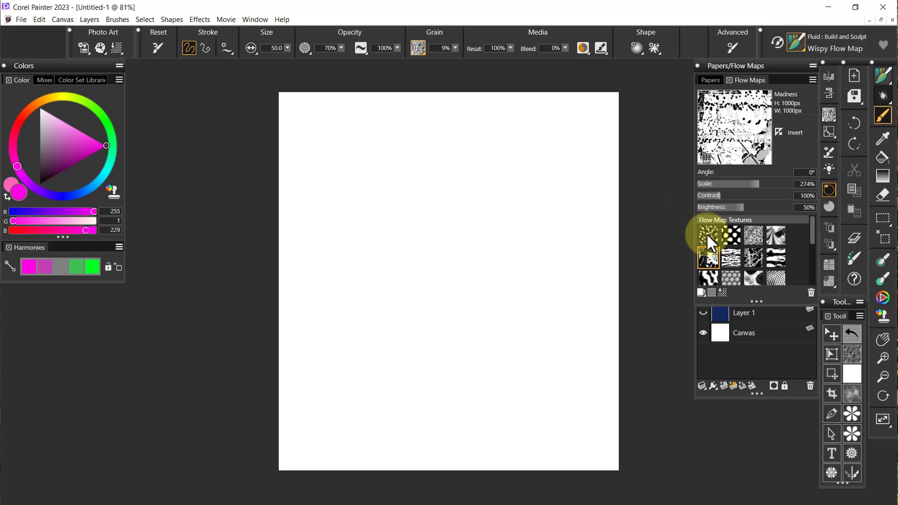
Step: Show Layer 1 and paint magenta Wispy Flow Map strokes on Layer 2, closing the ArtRage window that opens
left_click(703, 313)
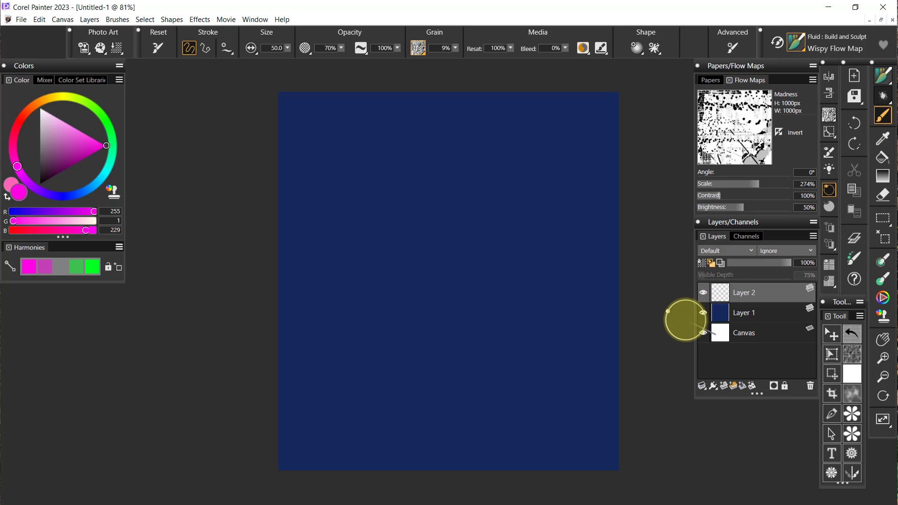
mouse_move(336, 303)
left_mouse_down()
mouse_move(360, 253)
mouse_move(413, 187)
mouse_move(484, 149)
mouse_move(523, 142)
left_mouse_up()
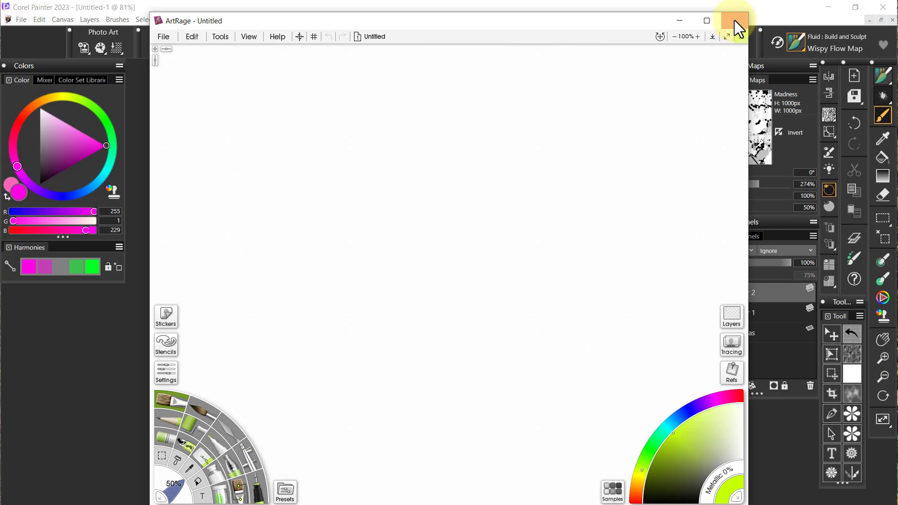
left_click(734, 21)
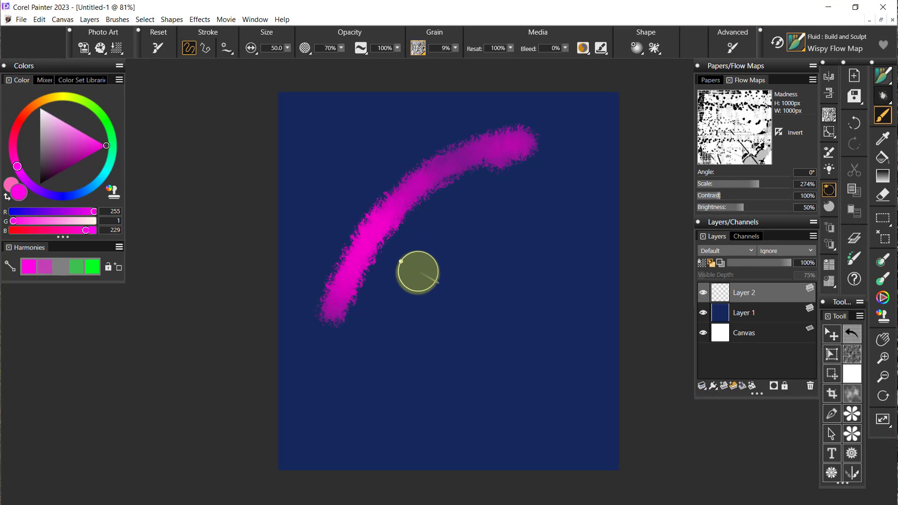
mouse_move(445, 208)
left_mouse_down()
mouse_move(419, 336)
mouse_move(459, 267)
mouse_move(527, 218)
mouse_move(396, 263)
mouse_move(531, 249)
mouse_move(482, 286)
mouse_move(537, 256)
left_mouse_up()
mouse_move(511, 288)
left_mouse_down()
mouse_move(515, 304)
mouse_move(461, 375)
mouse_move(540, 302)
mouse_move(538, 293)
left_mouse_up()
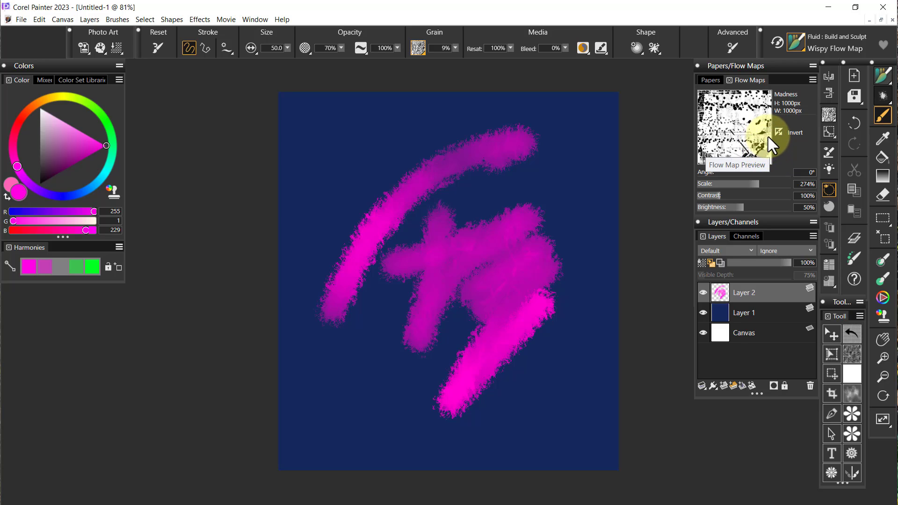
Step: Choose the Horizontal Flow flow map and replace the earlier strokes with a broad diagonal magenta patch
left_click(755, 143)
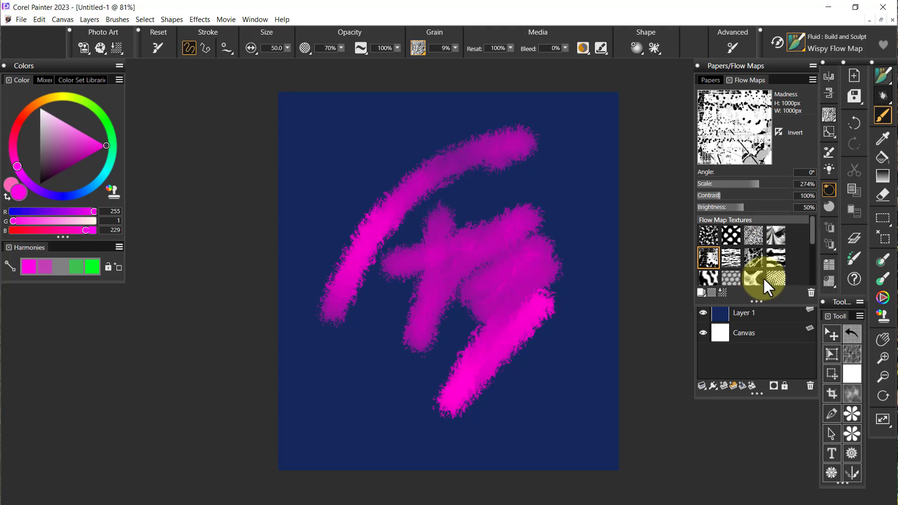
left_click(775, 258)
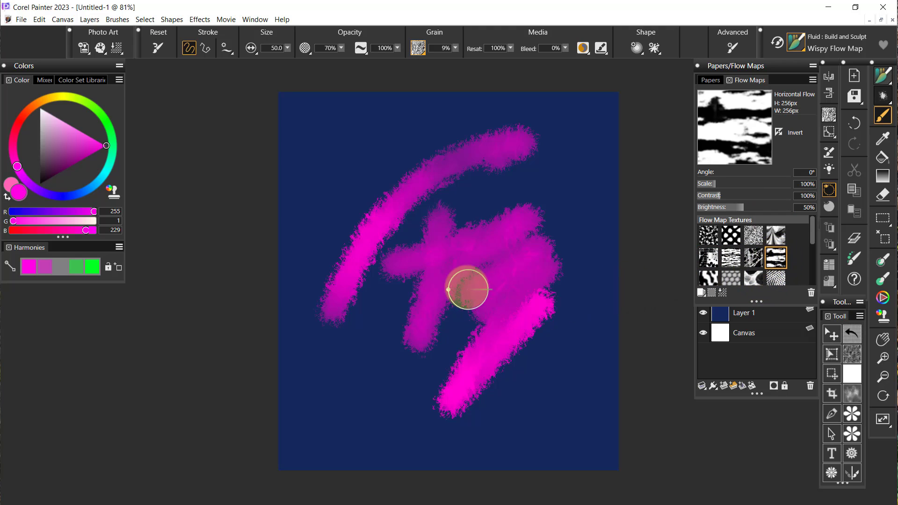
key("ctrl+z")
key("ctrl+z")
mouse_move(340, 300)
left_mouse_down()
mouse_move(448, 181)
mouse_move(521, 133)
mouse_move(395, 255)
mouse_move(347, 327)
mouse_move(516, 163)
mouse_move(535, 157)
mouse_move(445, 244)
mouse_move(378, 331)
mouse_move(544, 178)
mouse_move(488, 227)
mouse_move(396, 347)
left_mouse_up()
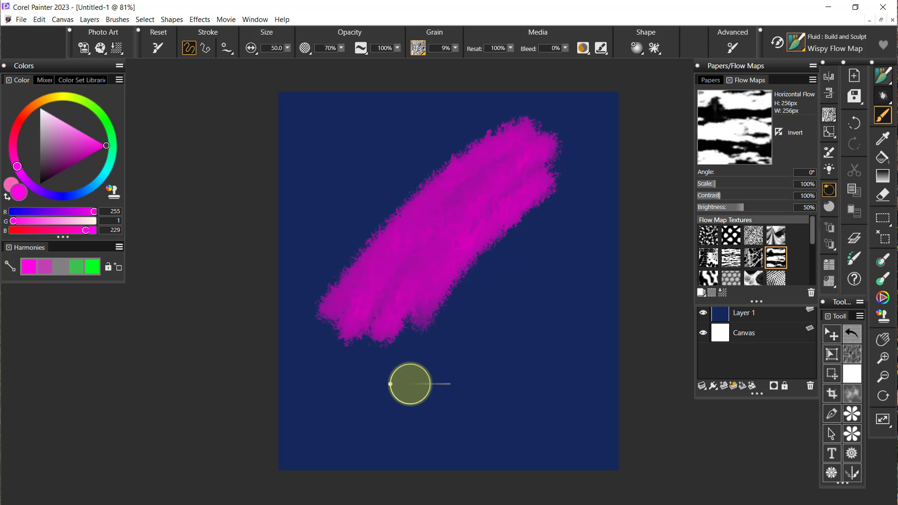
Step: Open the advanced brush controls and examine the Wispy Flow Map brush's general settings
left_click(730, 41)
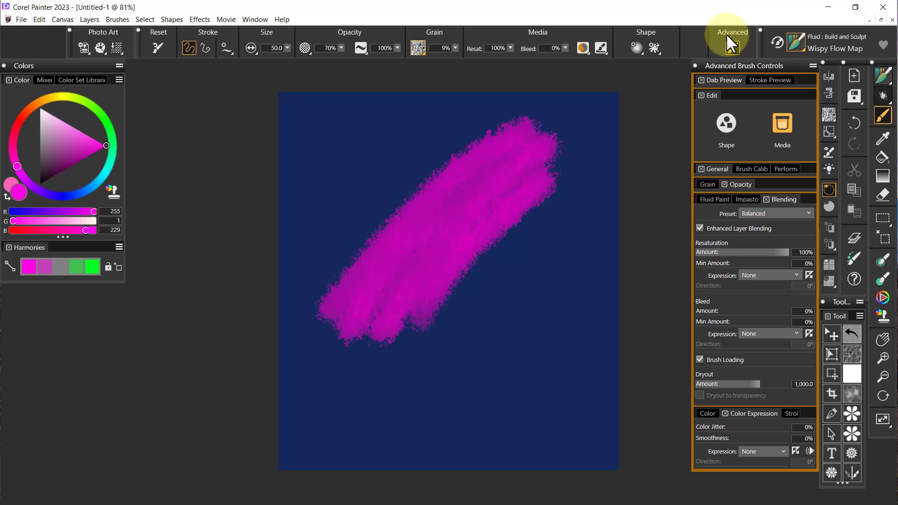
left_click(717, 170)
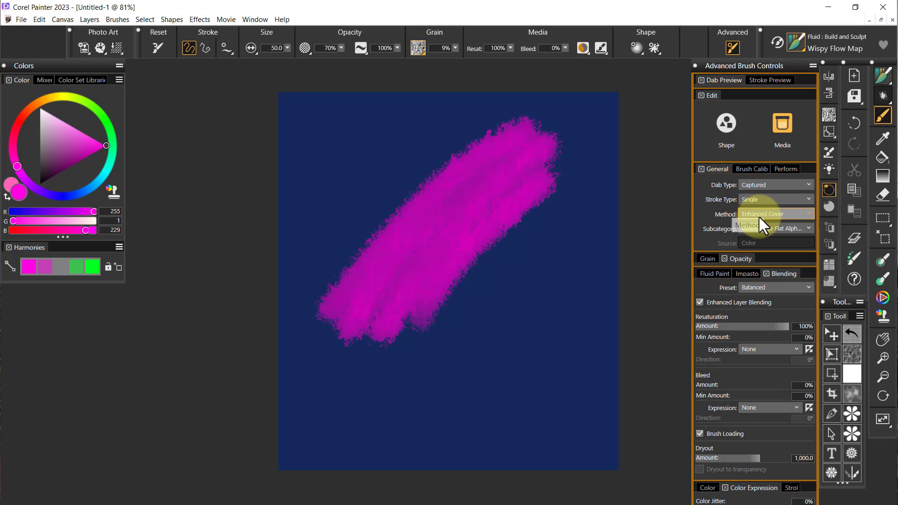
left_click(717, 169)
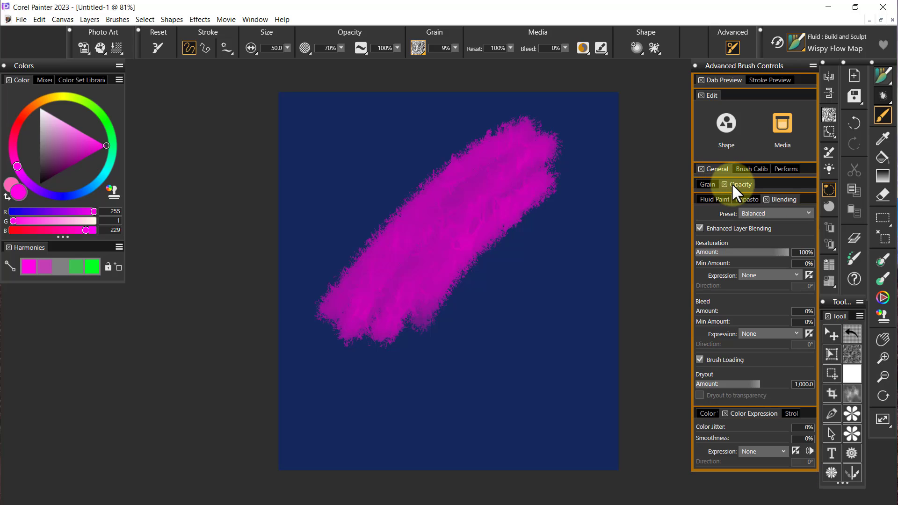
Step: Set the dab stencil strength to 100% and replace the diagonal patch with new magenta strokes across the canvas
left_click(637, 45)
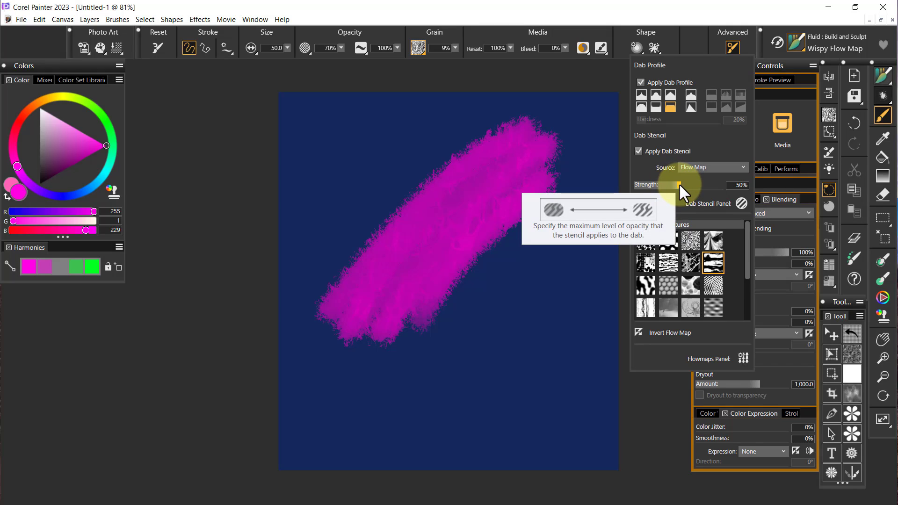
left_click_drag(678, 183, 726, 184)
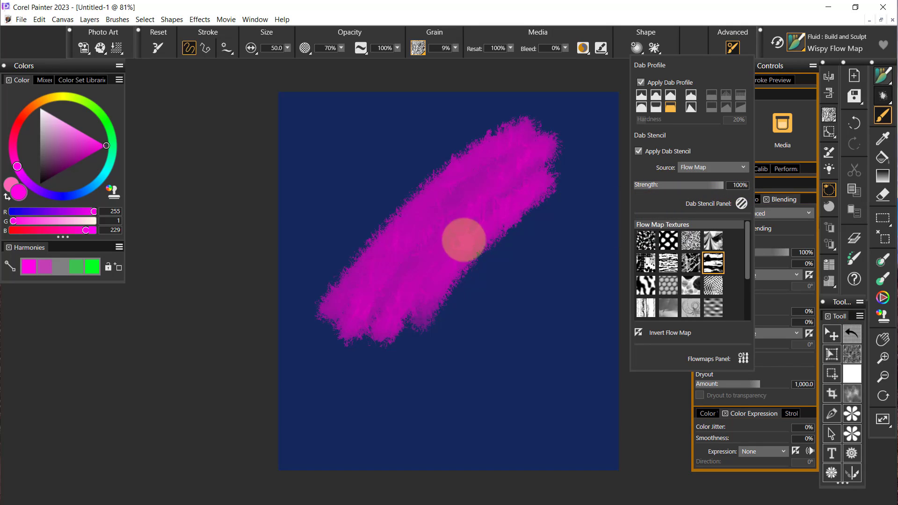
key("ctrl+z")
mouse_move(351, 324)
left_mouse_down()
mouse_move(410, 239)
mouse_move(492, 151)
mouse_move(516, 156)
mouse_move(443, 239)
mouse_move(526, 187)
mouse_move(462, 245)
mouse_move(542, 208)
mouse_move(499, 246)
mouse_move(556, 228)
mouse_move(565, 247)
mouse_move(385, 278)
mouse_move(558, 278)
mouse_move(414, 300)
left_mouse_up()
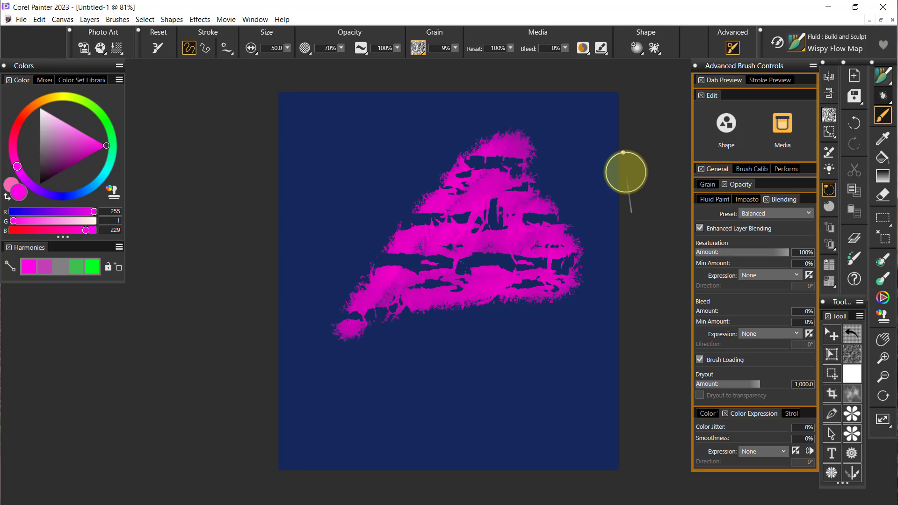
Step: Set the dab stencil strength to 50% and paint a magenta patch below the banded strokes
left_click(640, 47)
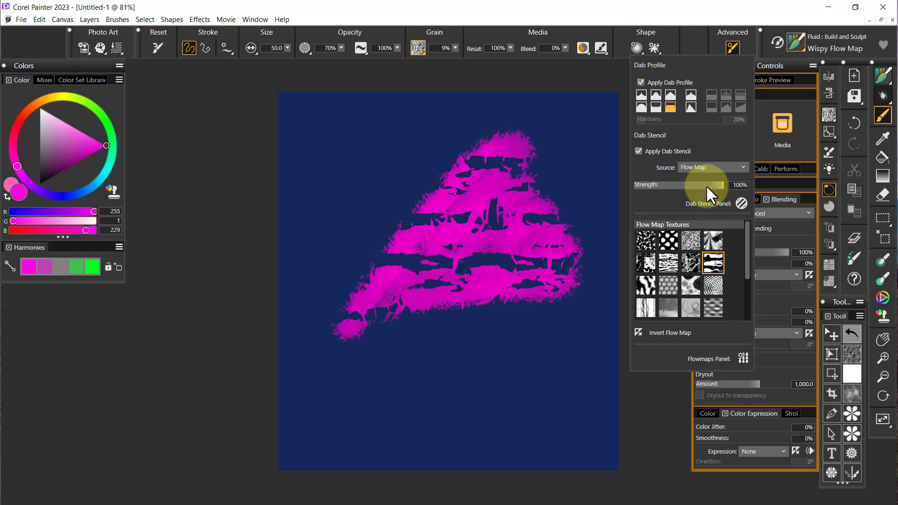
left_click_drag(720, 183, 678, 187)
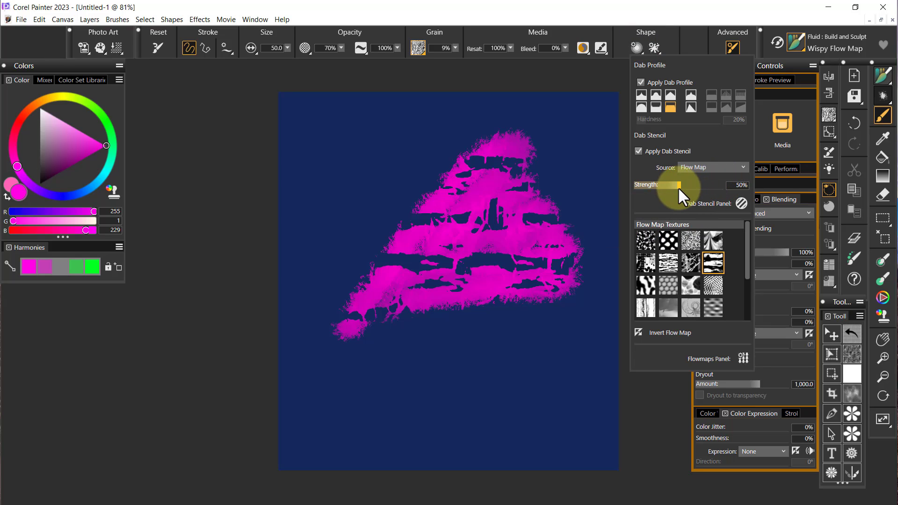
mouse_move(433, 414)
left_mouse_down()
mouse_move(493, 349)
mouse_move(471, 395)
mouse_move(551, 267)
mouse_move(435, 377)
mouse_move(444, 331)
mouse_move(518, 285)
mouse_move(555, 273)
mouse_move(571, 285)
mouse_move(525, 308)
mouse_move(547, 277)
left_mouse_up()
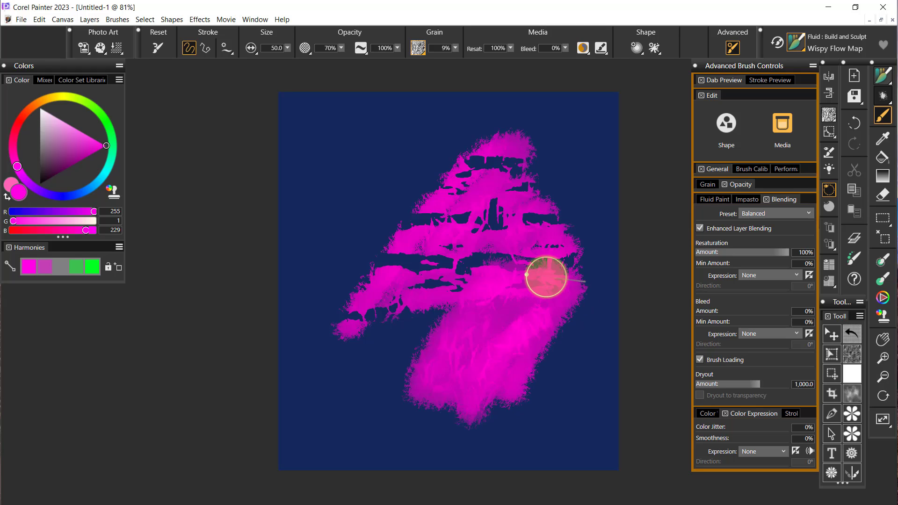
Step: Set the dab stencil strength to 62% and paint a broad diagonal magenta stroke in the canvas's upper-left area
left_click(637, 47)
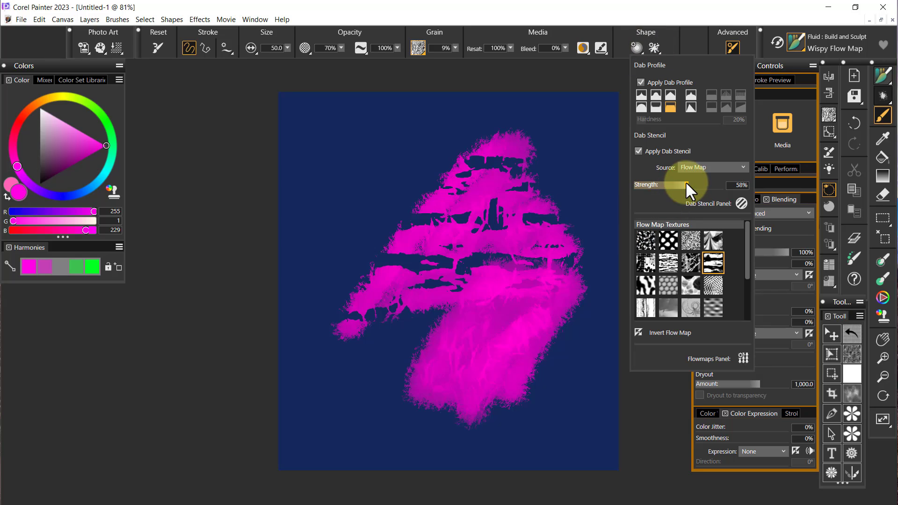
left_click_drag(685, 181, 689, 182)
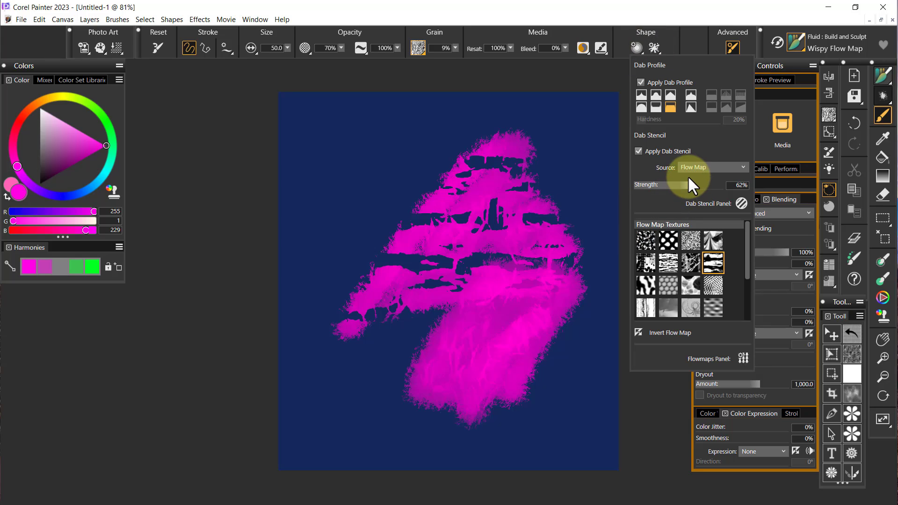
mouse_move(299, 269)
left_mouse_down()
mouse_move(419, 109)
mouse_move(325, 271)
mouse_move(402, 170)
mouse_move(443, 136)
mouse_move(355, 253)
mouse_move(330, 307)
left_mouse_up()
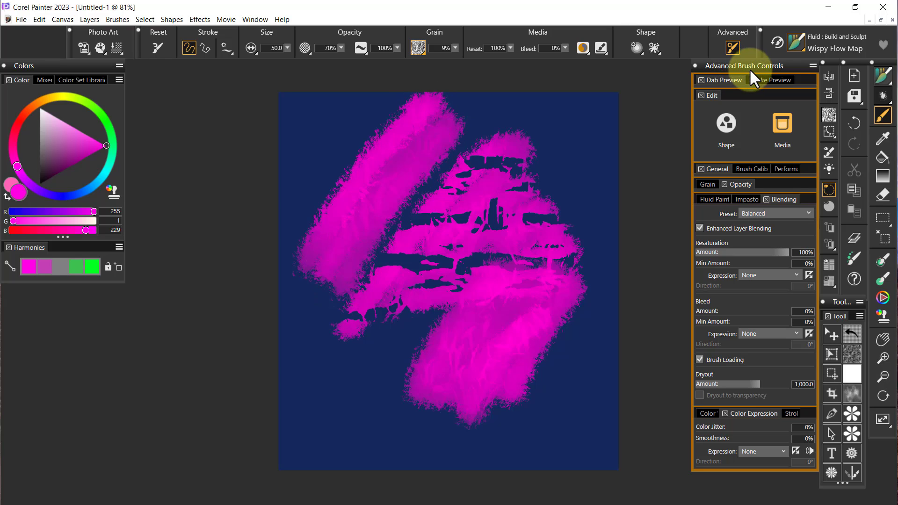
Step: Undo the magenta strokes on the canvas and test a short stroke at 70% dab stencil strength
left_click(733, 48)
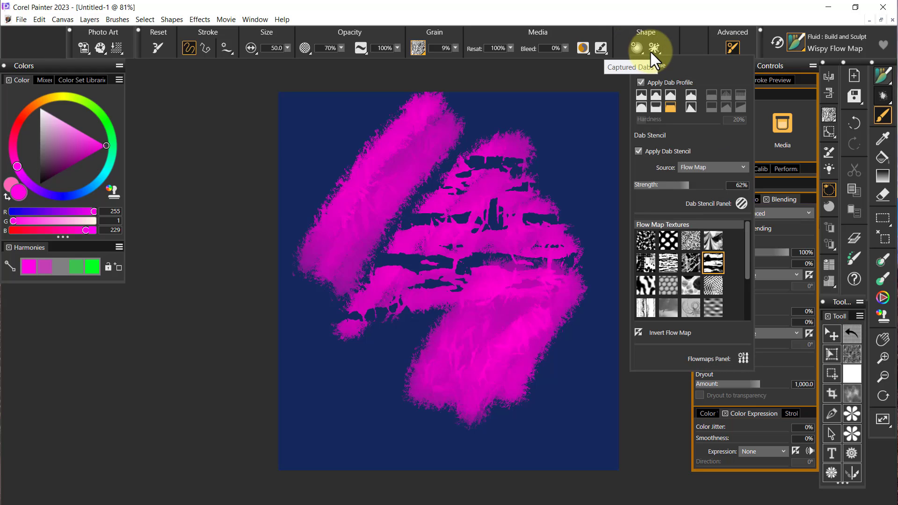
left_click(694, 183)
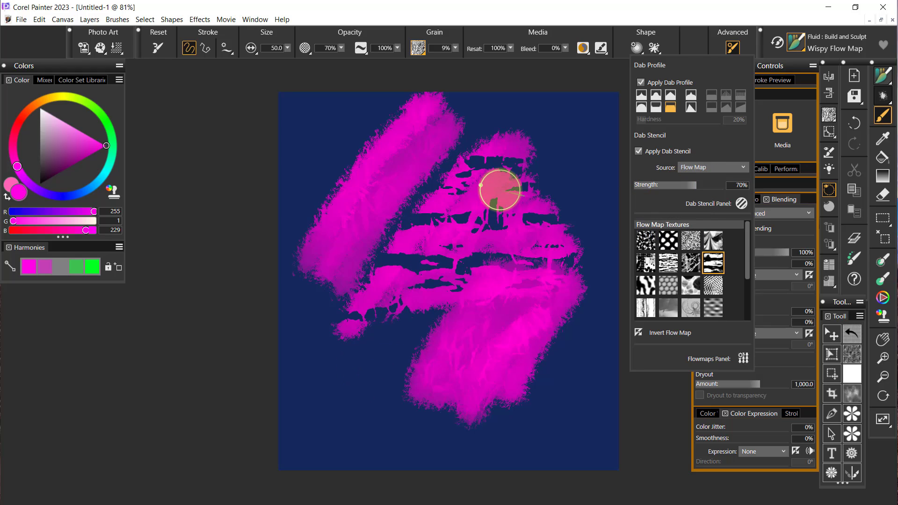
key("ctrl+z")
key("ctrl+z")
key("ctrl+z")
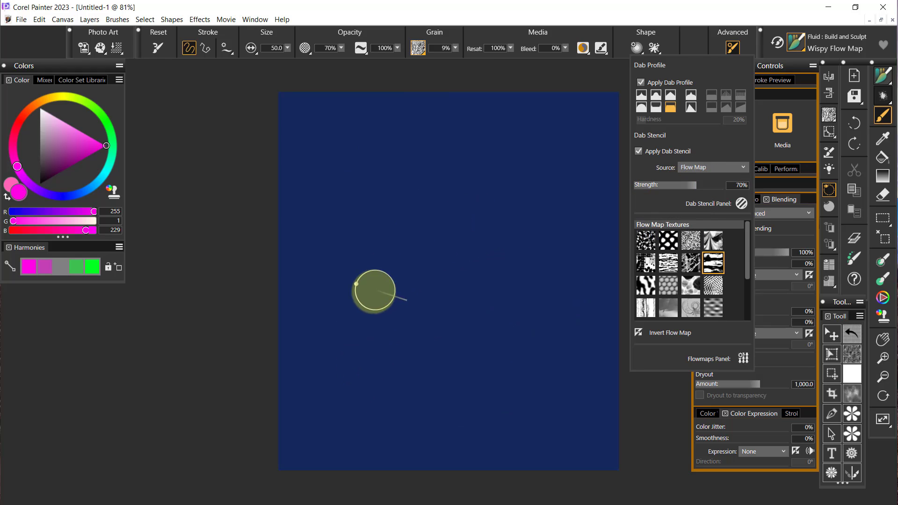
mouse_move(355, 316)
left_mouse_down()
mouse_move(406, 231)
mouse_move(482, 160)
mouse_move(407, 287)
mouse_move(503, 182)
mouse_move(425, 319)
left_mouse_up()
key("ctrl+z")
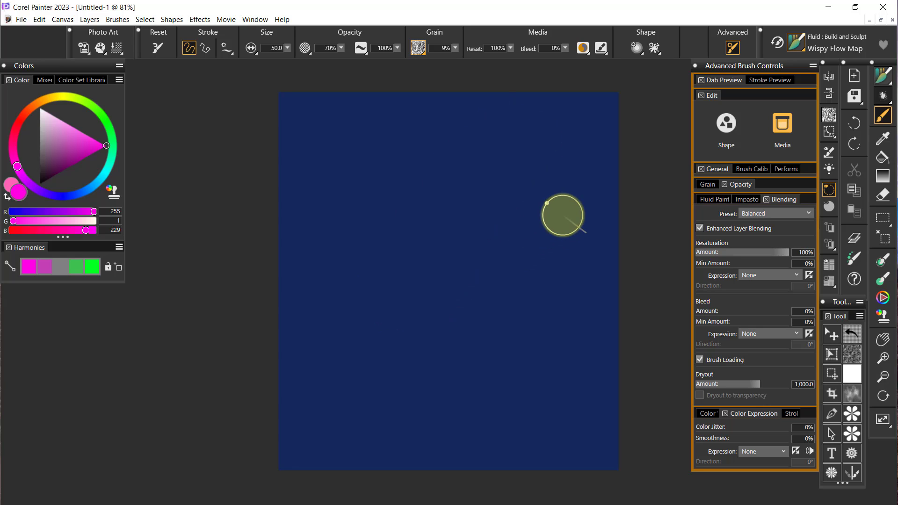
Step: Set the dab stencil strength to 80% and paint a broad diagonal magenta patch across the blank canvas
left_click(637, 46)
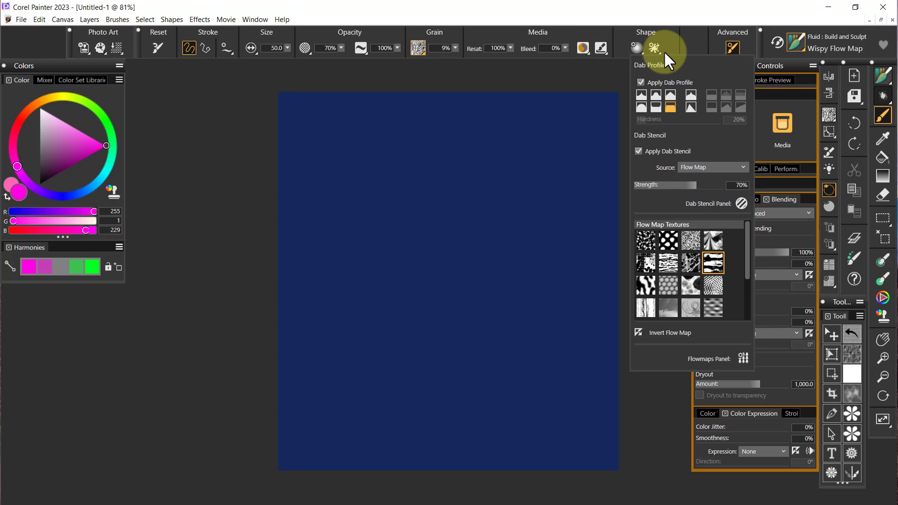
left_click(708, 184)
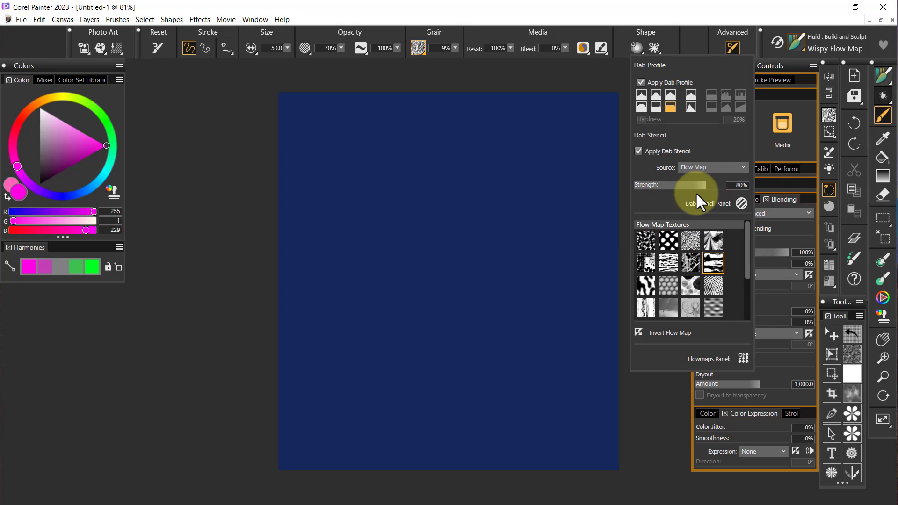
mouse_move(332, 317)
left_mouse_down()
mouse_move(429, 191)
mouse_move(496, 131)
mouse_move(370, 293)
mouse_move(378, 301)
mouse_move(518, 148)
mouse_move(440, 245)
mouse_move(385, 342)
mouse_move(532, 164)
mouse_move(473, 242)
mouse_move(411, 353)
mouse_move(479, 250)
mouse_move(544, 180)
mouse_move(460, 292)
mouse_move(422, 361)
left_mouse_up()
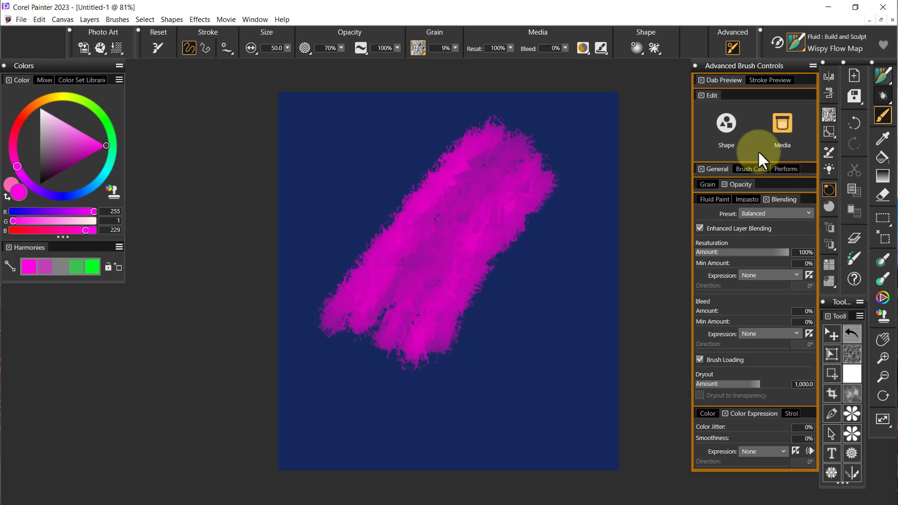
Step: Select the Clouds flow map and replace the magenta patch with a narrower diagonal stroke
left_click(731, 49)
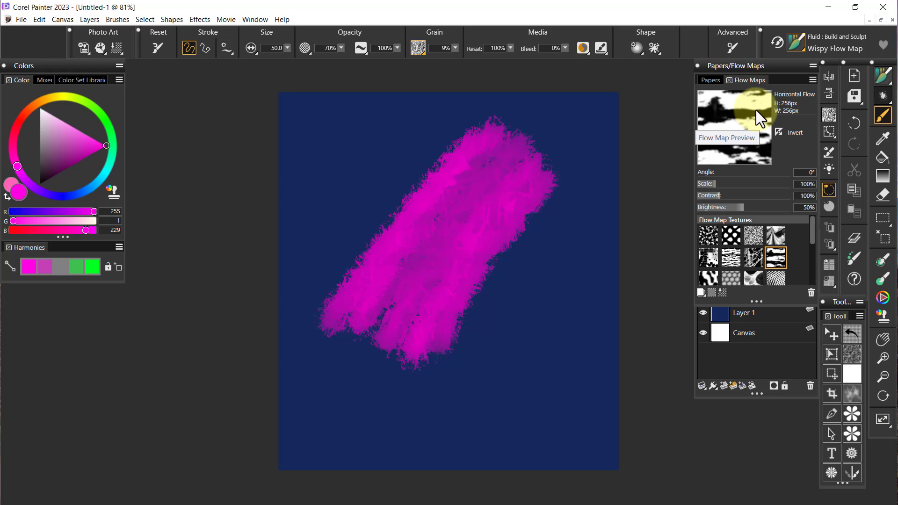
mouse_move(812, 227)
left_mouse_down()
mouse_move(812, 248)
mouse_move(815, 226)
left_mouse_up()
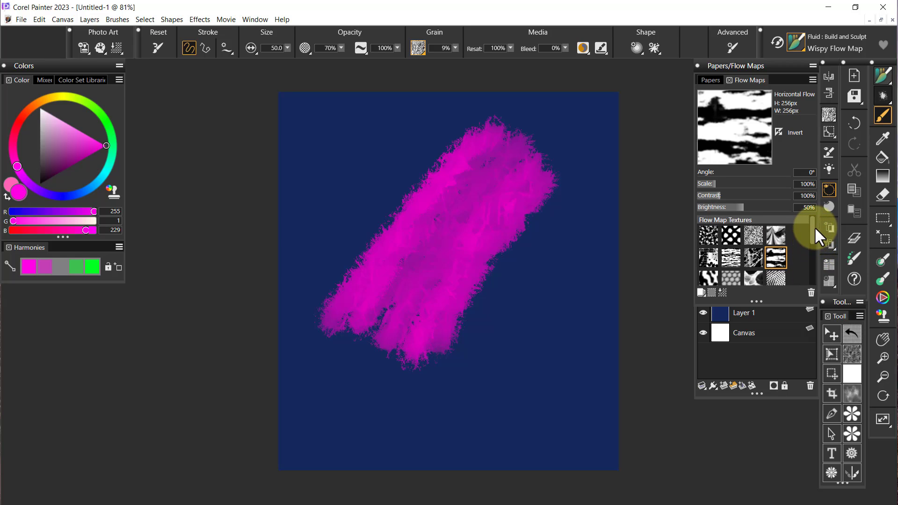
left_click(708, 234)
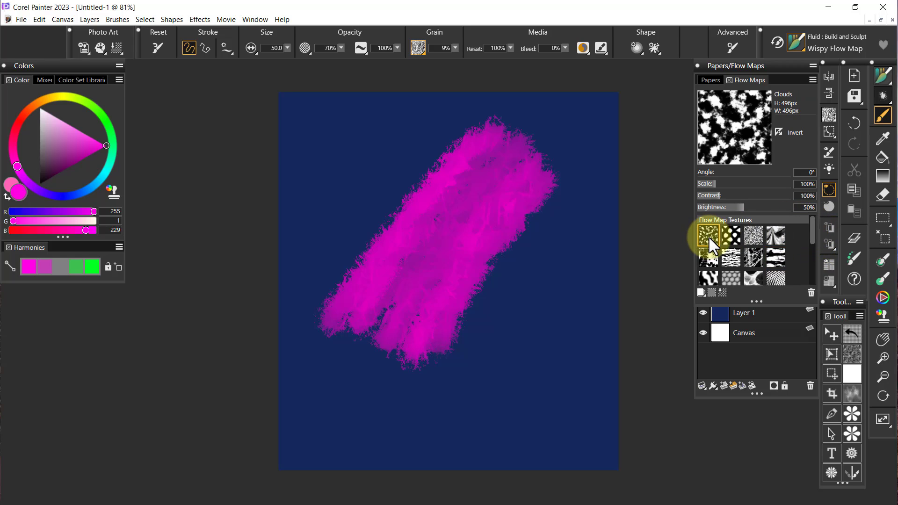
key("ctrl+z")
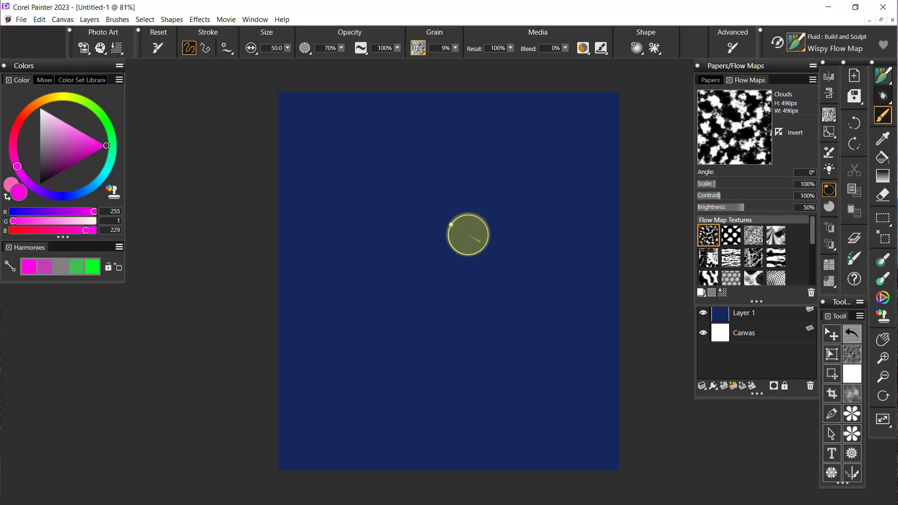
mouse_move(341, 307)
left_mouse_down()
mouse_move(437, 169)
mouse_move(477, 136)
left_mouse_up()
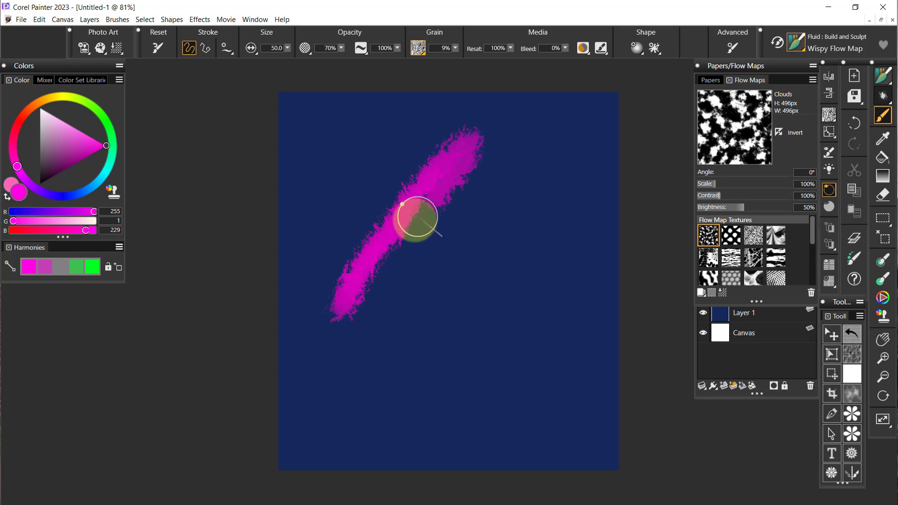
mouse_move(418, 218)
left_mouse_down()
mouse_move(366, 297)
mouse_move(408, 261)
left_mouse_up()
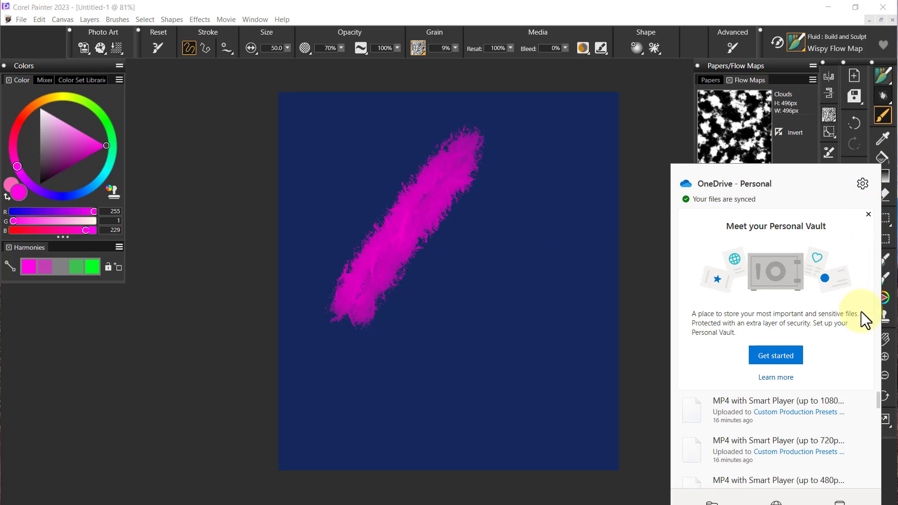
left_click(622, 281)
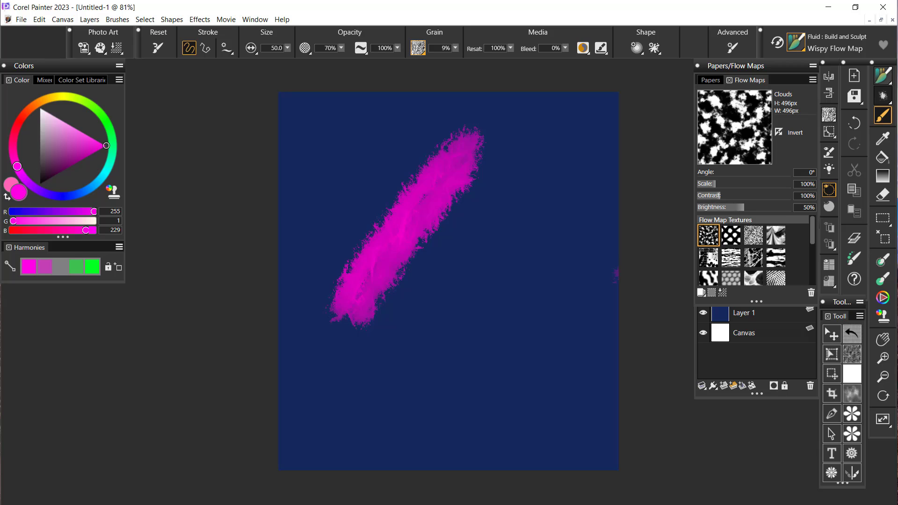
Step: Test a second diagonal magenta stroke at 90% dab stencil strength and undo all strokes to clear the canvas
left_click(638, 44)
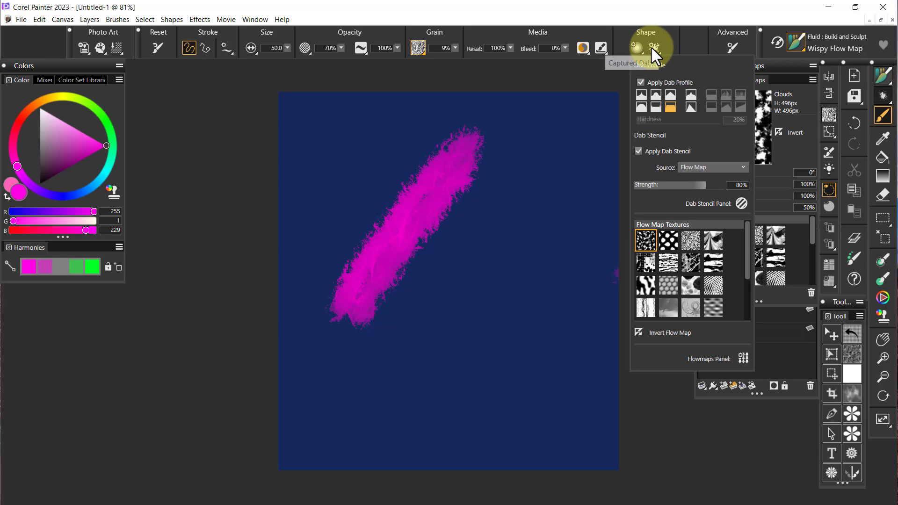
left_click(714, 185)
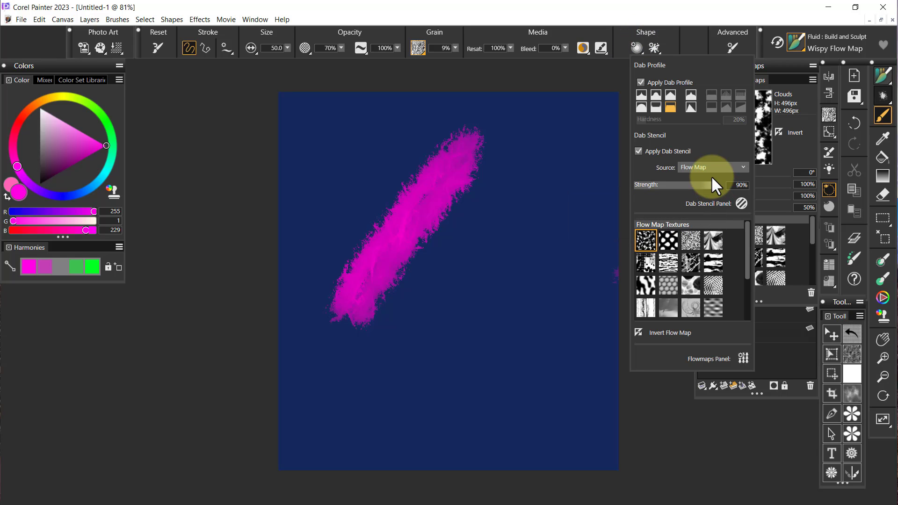
mouse_move(421, 327)
left_mouse_down()
mouse_move(481, 251)
mouse_move(557, 181)
left_mouse_up()
left_click_drag(452, 322, 558, 204)
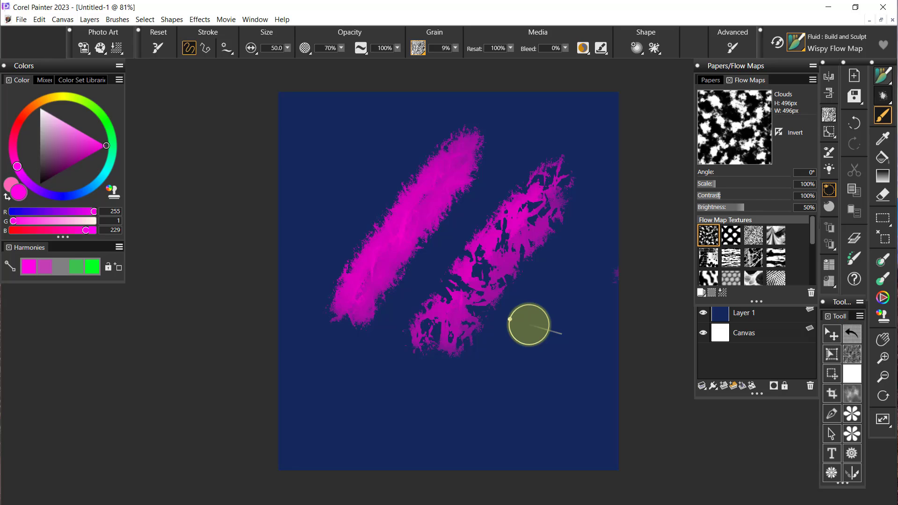
key("ctrl+z")
key("ctrl+z")
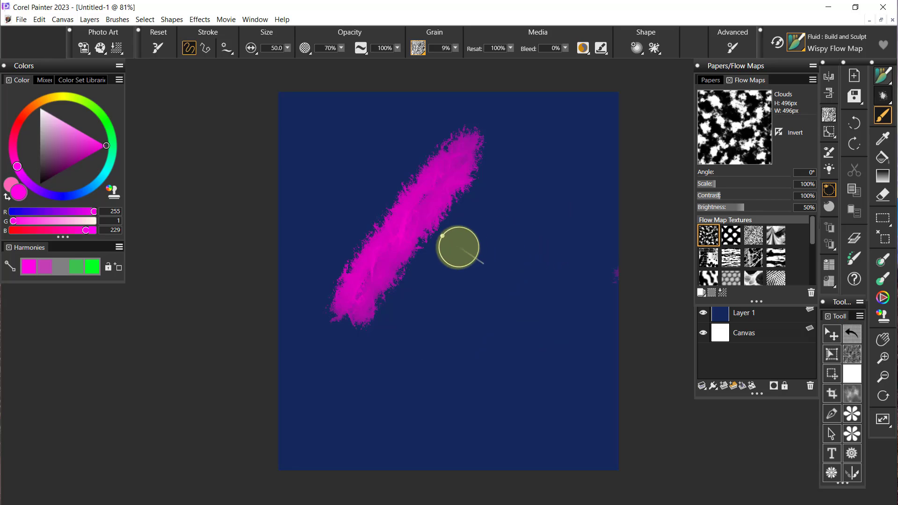
key("ctrl+z")
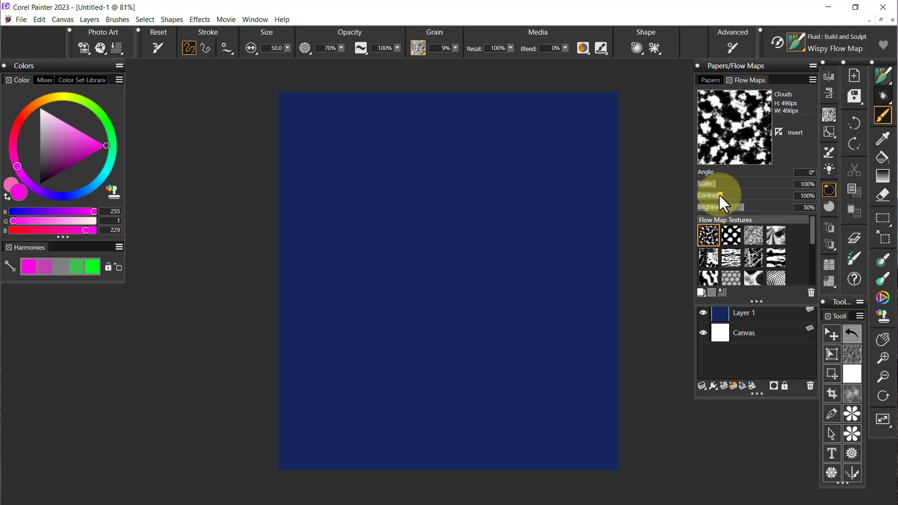
Step: Set the Clouds flow map to 400% contrast and 28% brightness and paint a broad diagonal magenta patch with the reset brush
left_click_drag(719, 195, 797, 195)
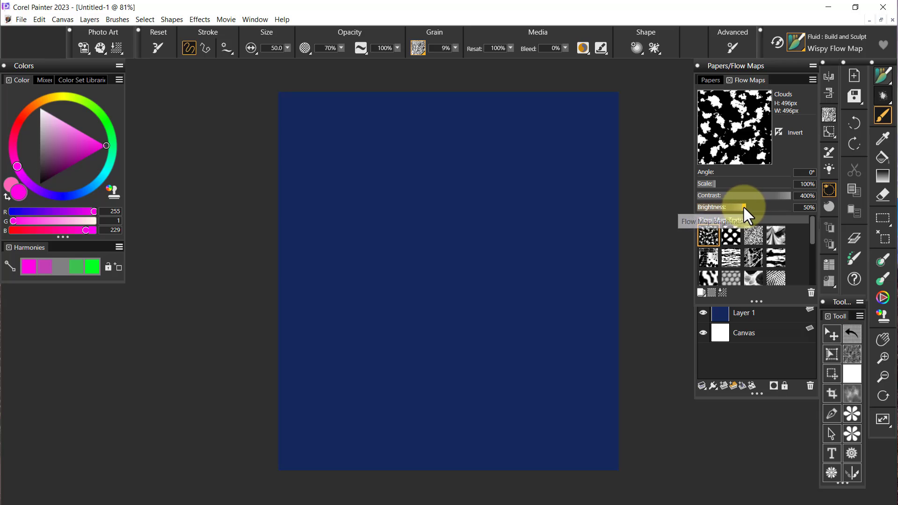
left_click_drag(743, 207, 724, 207)
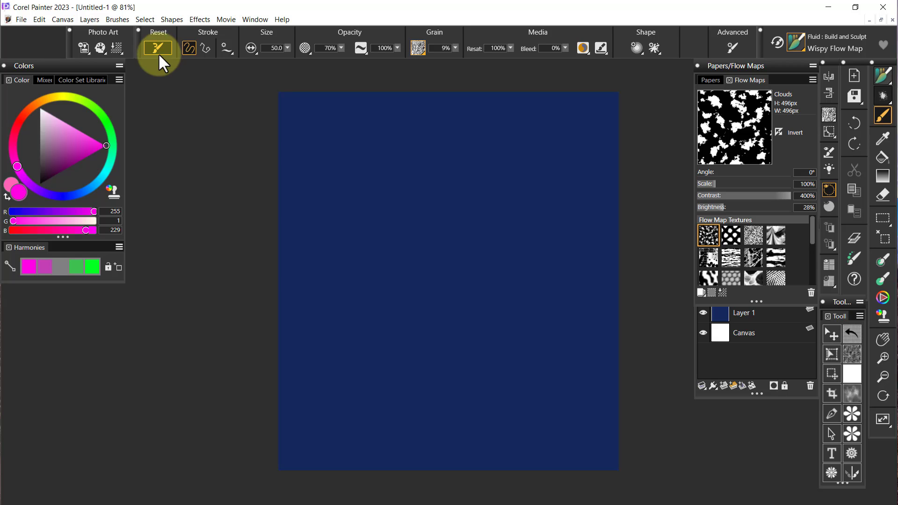
left_click_drag(400, 236, 335, 322)
mouse_move(471, 169)
left_mouse_down()
mouse_move(367, 288)
mouse_move(363, 303)
mouse_move(494, 166)
mouse_move(393, 304)
mouse_move(506, 179)
mouse_move(408, 323)
mouse_move(514, 199)
mouse_move(444, 314)
mouse_move(523, 217)
mouse_move(433, 321)
left_mouse_up()
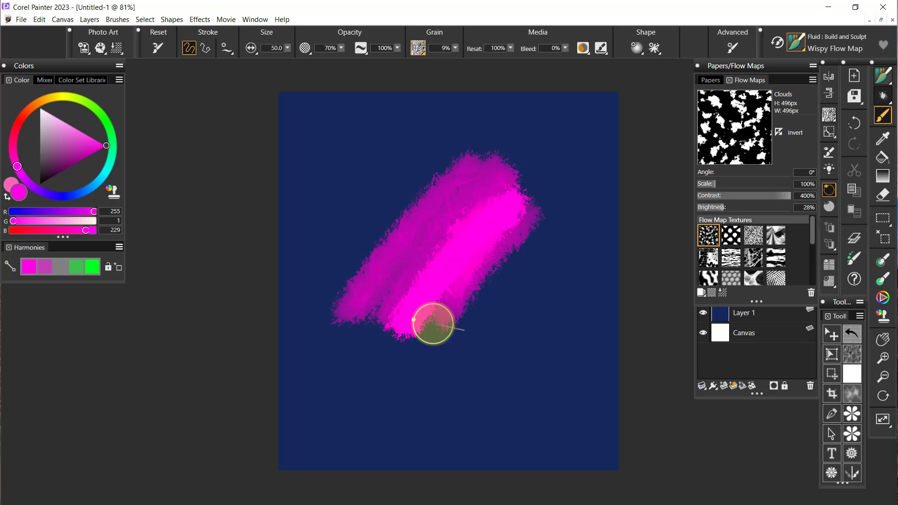
Step: Set the dab stencil strength to 77% and paint a diagonal magenta patch to the lower right of the first one
left_click(637, 44)
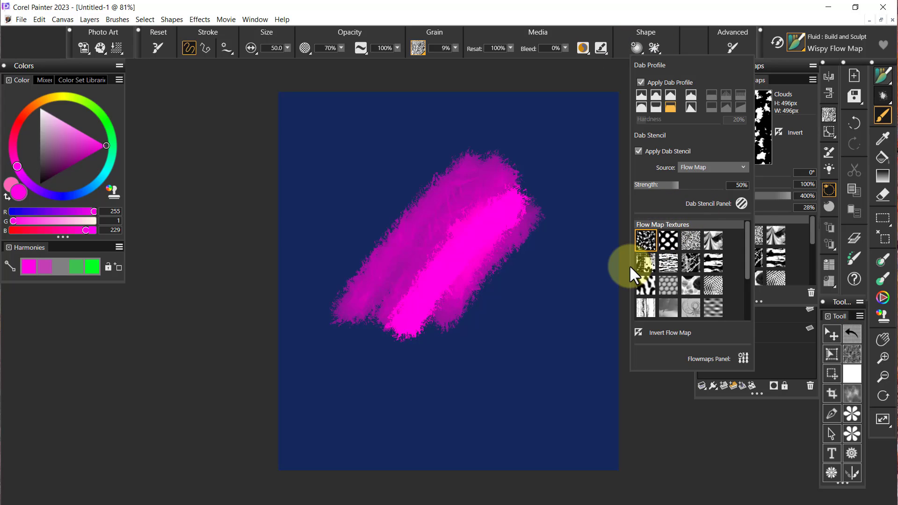
left_click(702, 184)
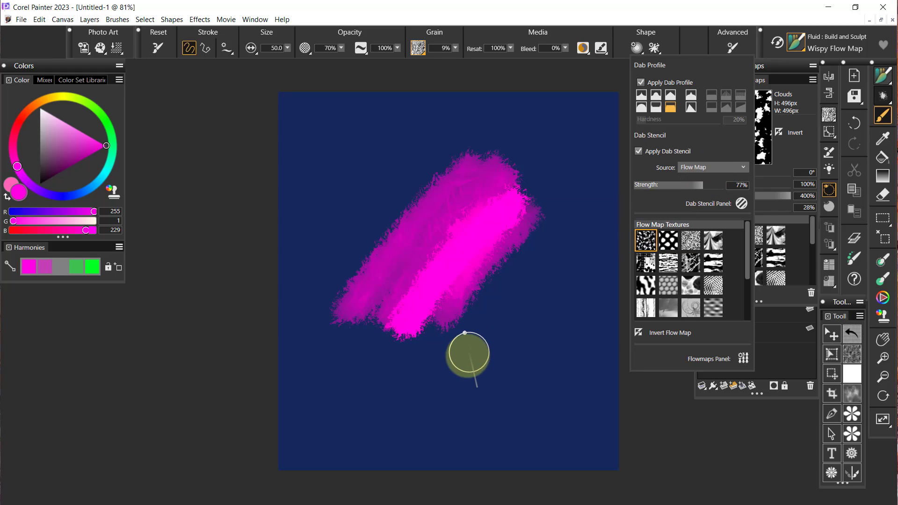
mouse_move(451, 396)
left_mouse_down()
mouse_move(579, 238)
mouse_move(492, 383)
mouse_move(574, 253)
mouse_move(545, 313)
mouse_move(528, 380)
mouse_move(587, 262)
mouse_move(532, 377)
mouse_move(588, 268)
left_mouse_up()
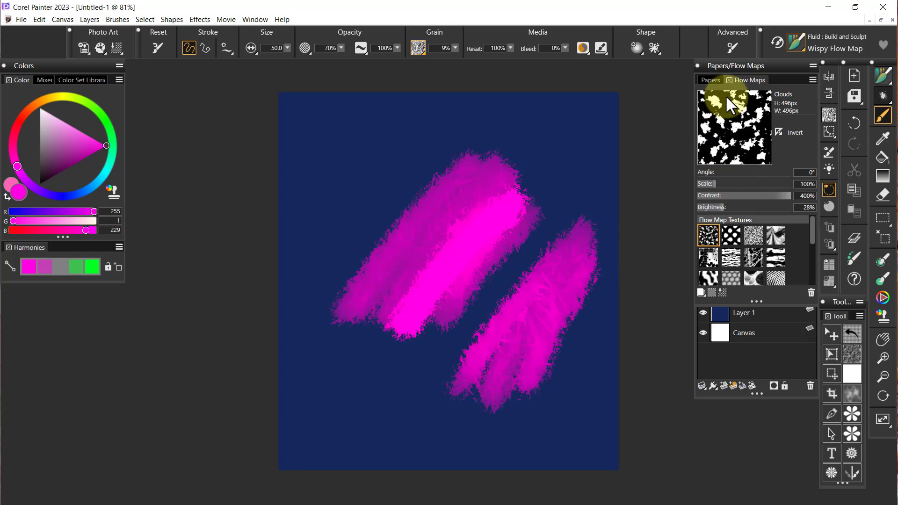
Step: Set the dab stencil strength to 84% and paint magenta patches in the canvas's upper-right and upper-left areas
left_click(638, 46)
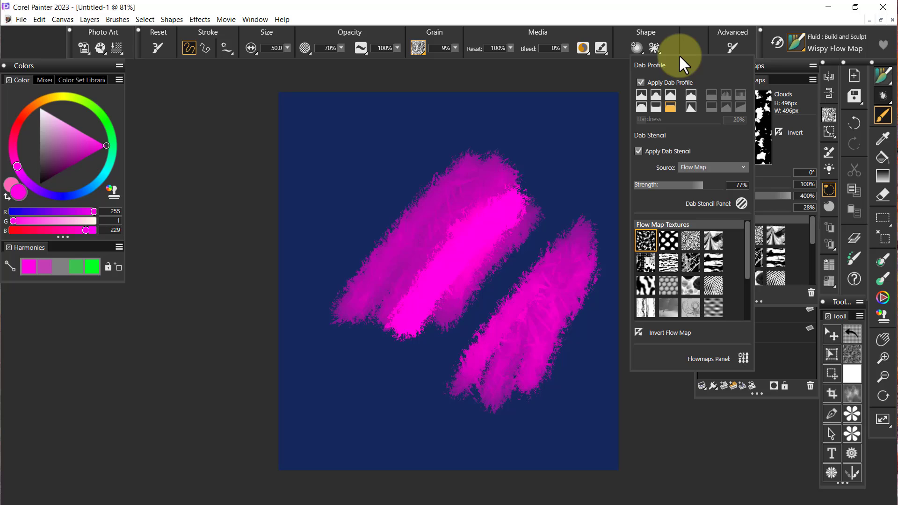
left_click(706, 184)
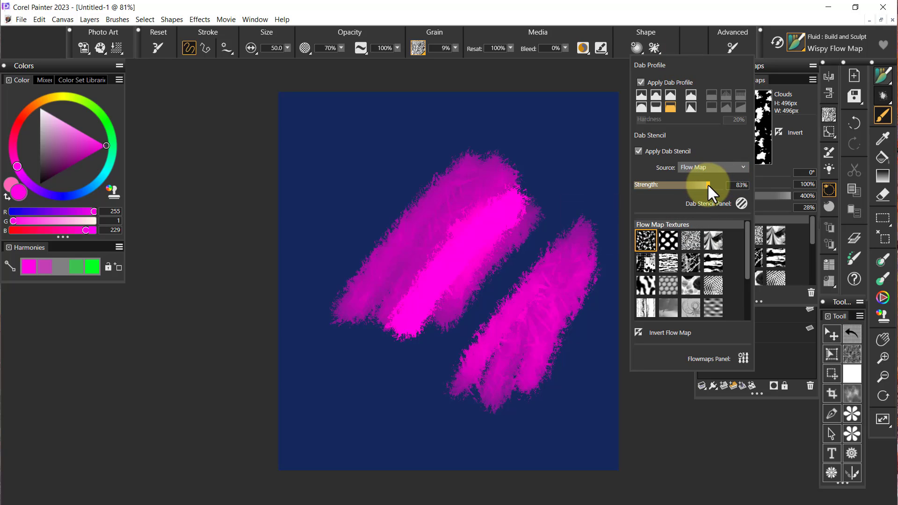
left_click(709, 184)
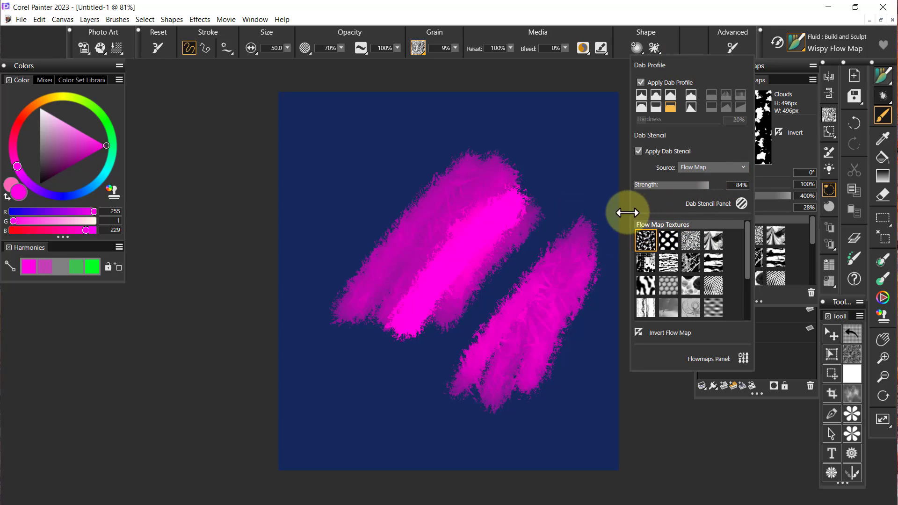
mouse_move(573, 127)
left_mouse_down()
mouse_move(523, 229)
mouse_move(584, 158)
mouse_move(571, 187)
left_mouse_up()
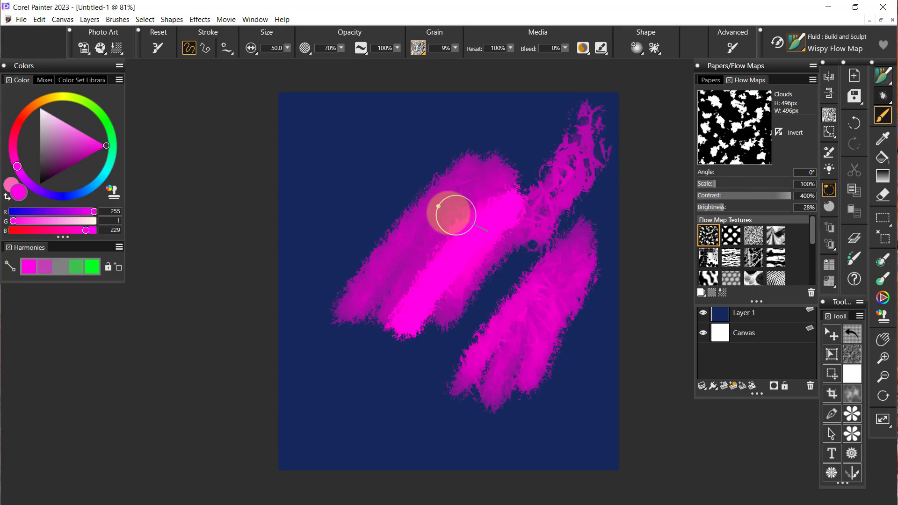
mouse_move(306, 257)
left_mouse_down()
mouse_move(369, 160)
mouse_move(430, 113)
mouse_move(333, 239)
mouse_move(439, 126)
mouse_move(335, 258)
mouse_move(367, 152)
mouse_move(312, 197)
mouse_move(334, 153)
mouse_move(359, 134)
left_mouse_up()
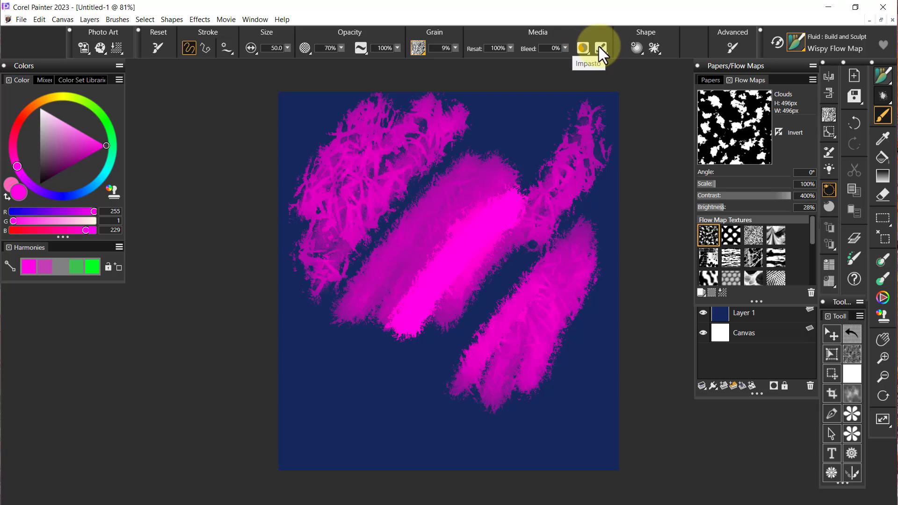
Step: Set the dab stencil strength to 89% and paint a magenta patch near the lower edge of the canvas
left_click(643, 40)
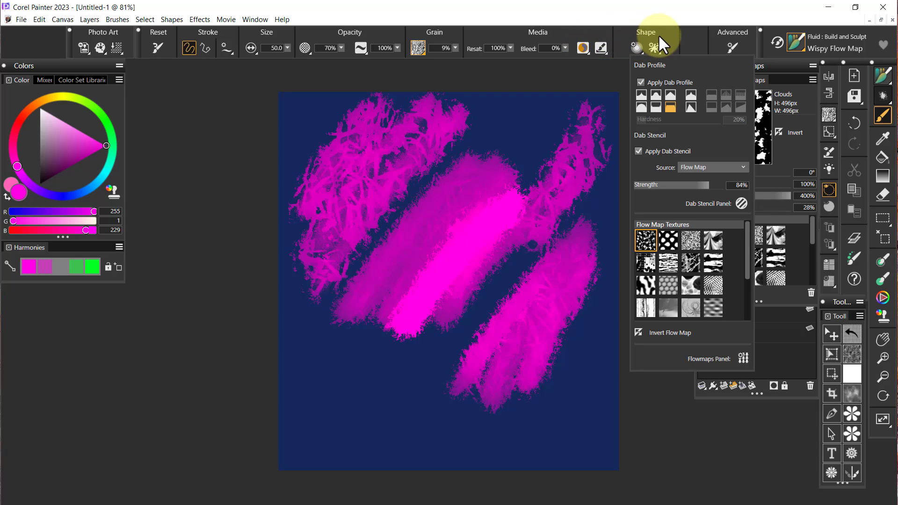
left_click_drag(710, 185, 712, 183)
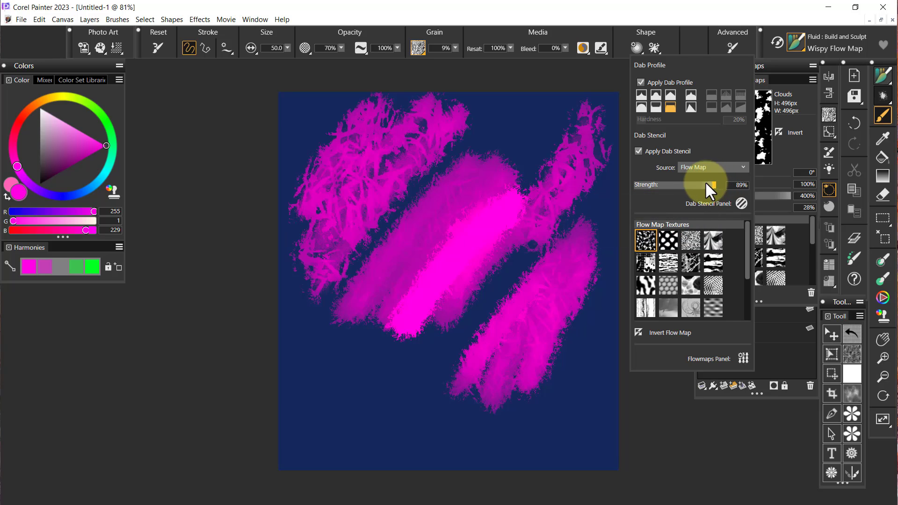
mouse_move(336, 428)
left_mouse_down()
mouse_move(361, 402)
mouse_move(365, 427)
mouse_move(391, 427)
mouse_move(533, 397)
left_mouse_up()
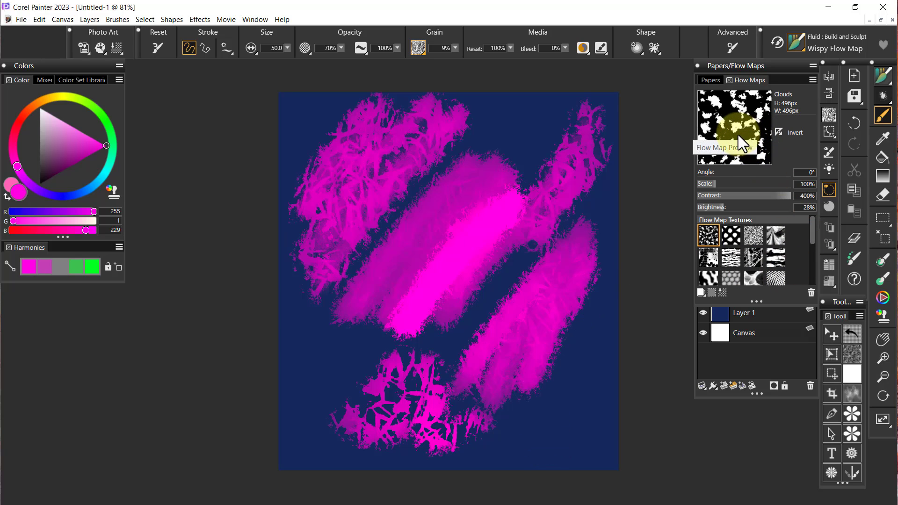
Step: Open the brush library at the Fluid : Build and Sculpt category
left_click(800, 45)
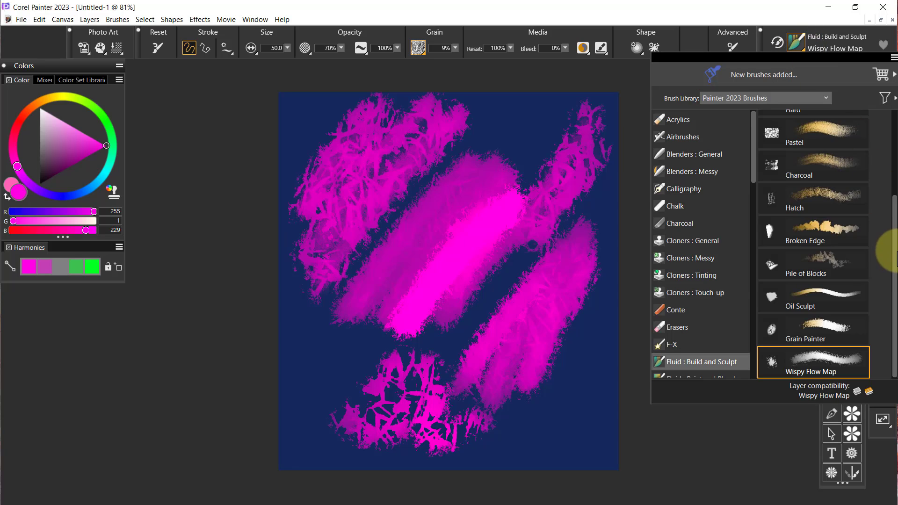